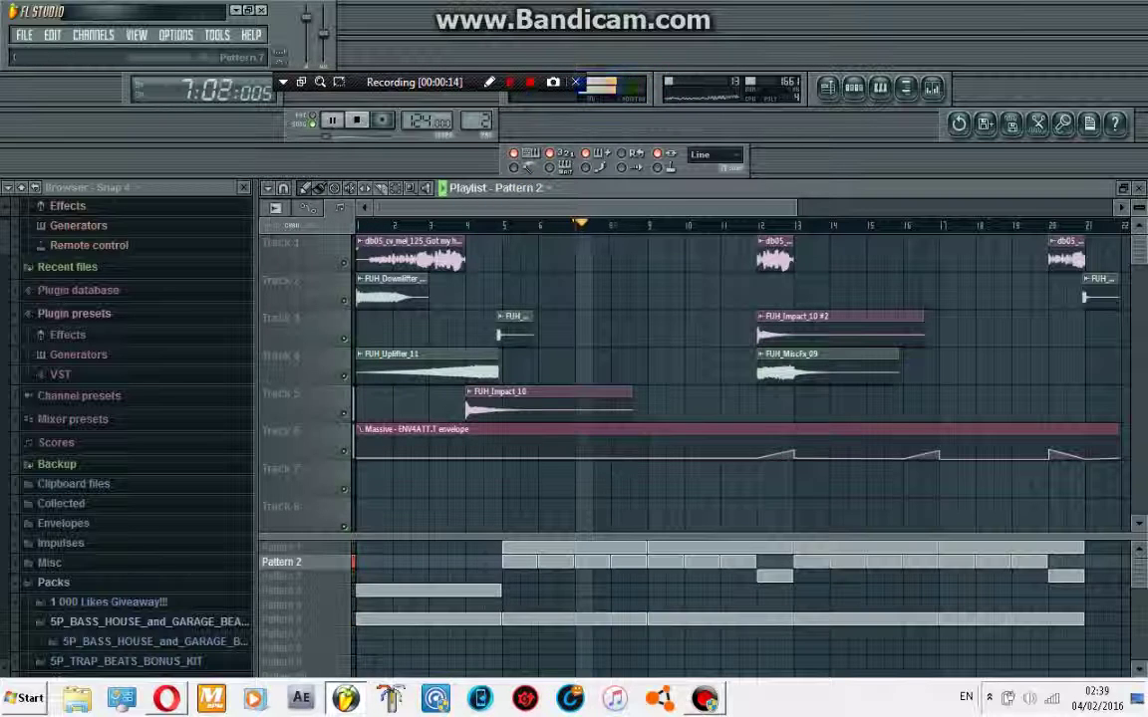
- Inspect the Massive synth settings used in Pattern 1, and return to the playlist
{"action": "left_click", "coordinate": [281, 547]}
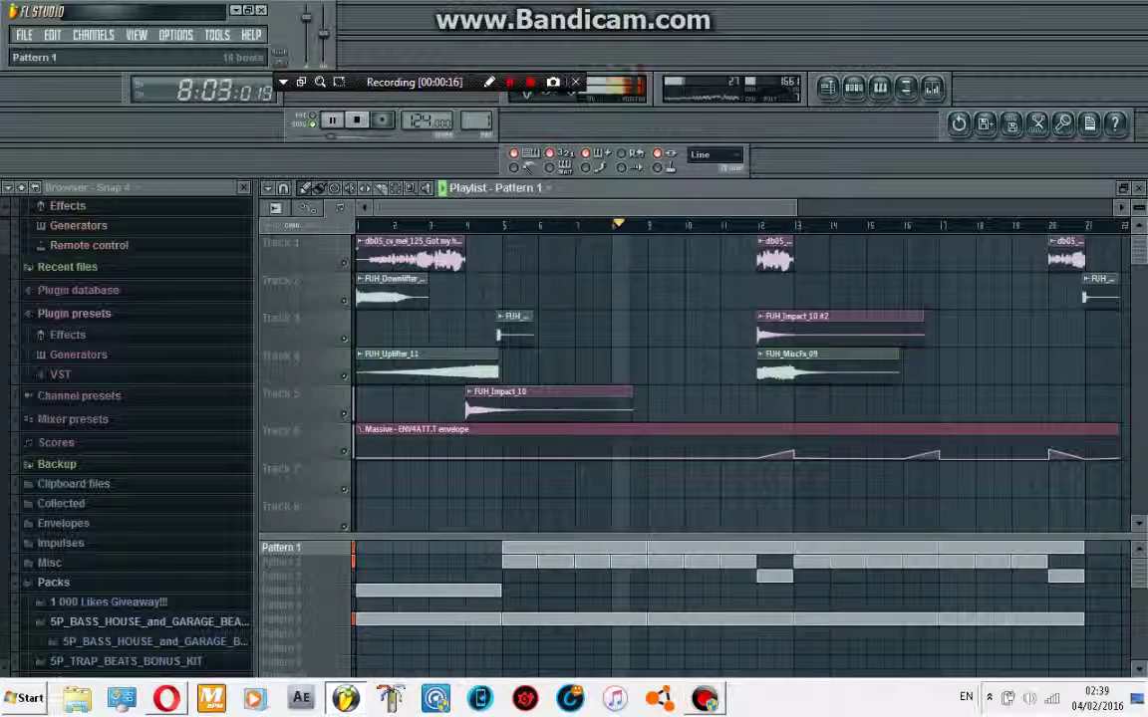
{"action": "left_click", "coordinate": [854, 87]}
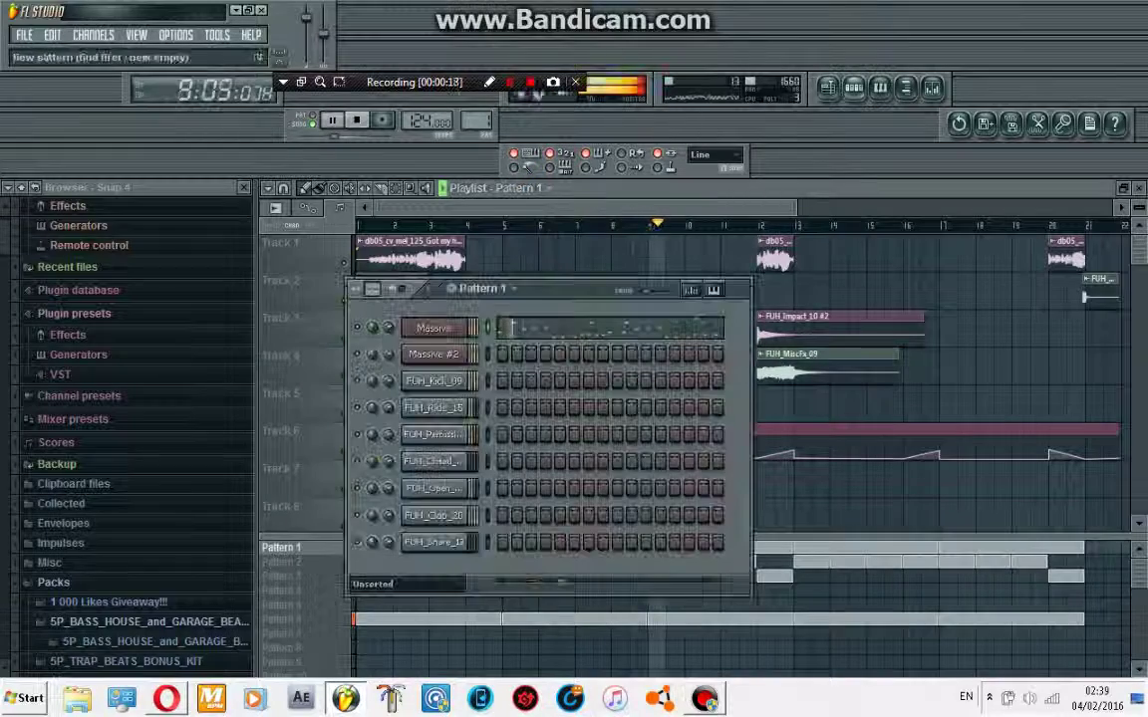
{"action": "left_click", "coordinate": [428, 326]}
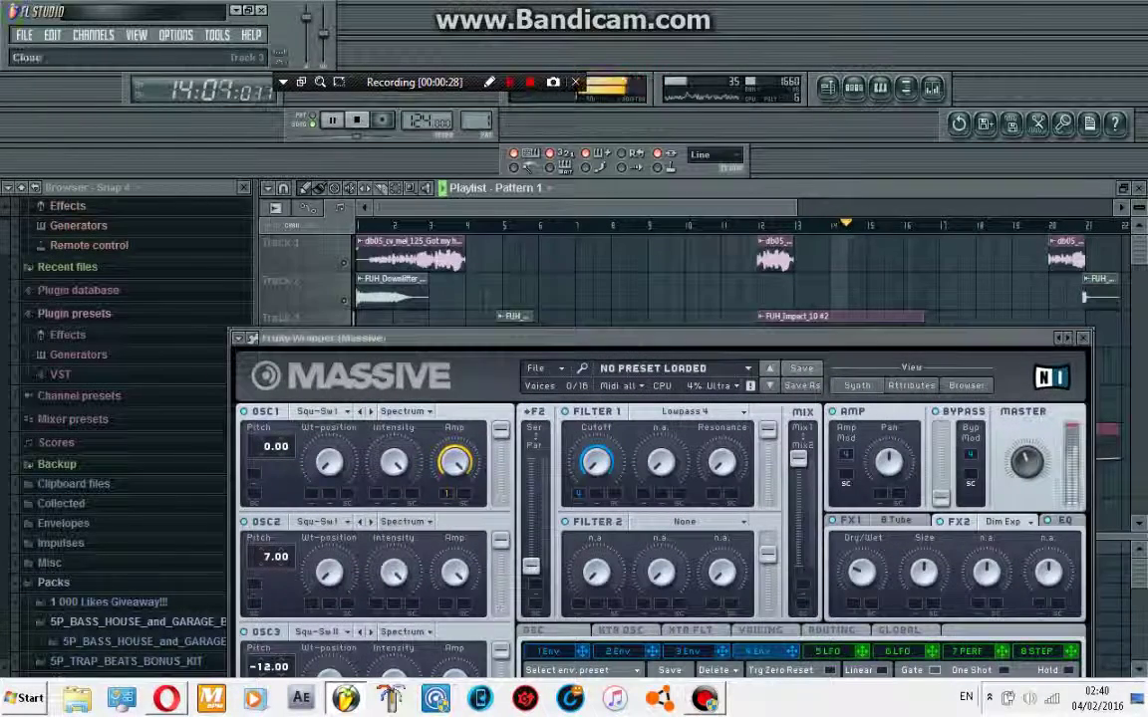
{"action": "key", "text": "Escape"}
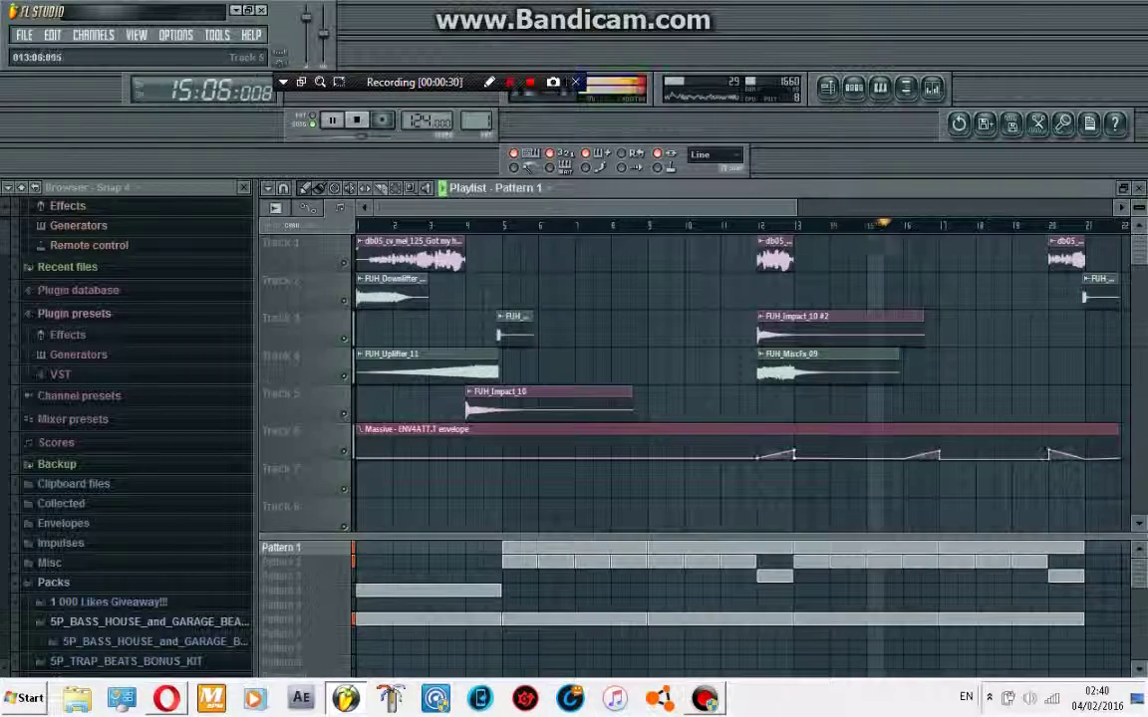
- Add a point just after bar 13 in the Massive ENV4ATT.T envelope automation and move it closer to the bar 13 peak
{"action": "key", "text": "space"}
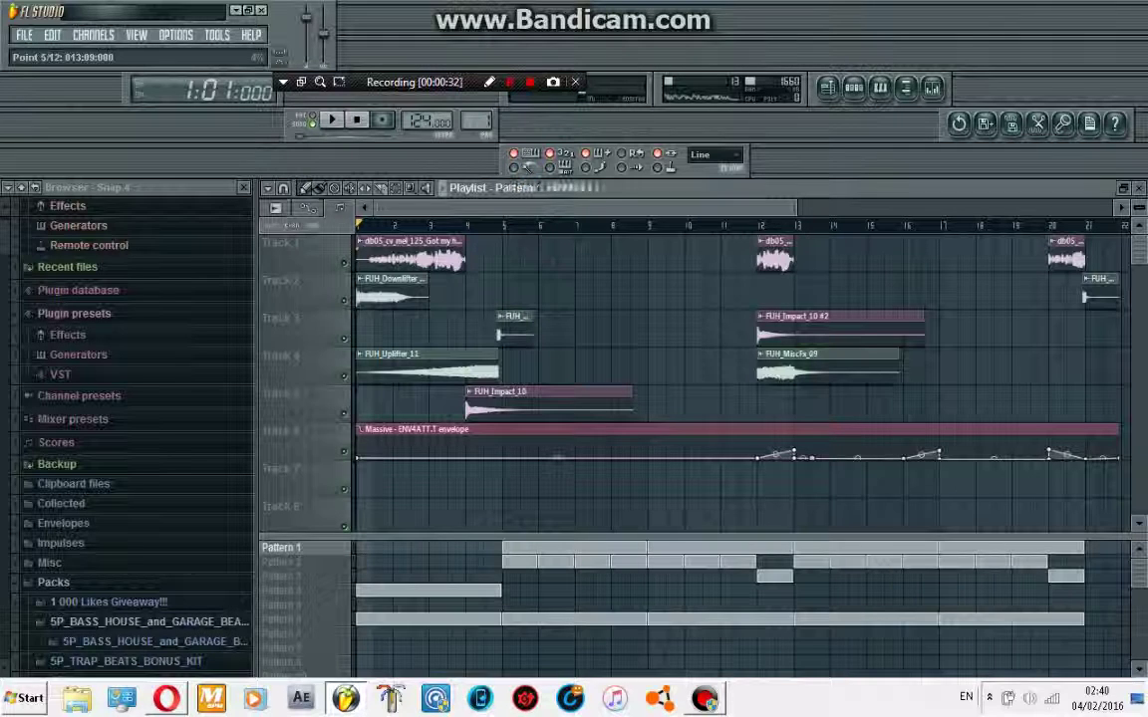
{"action": "right_click", "coordinate": [813, 458]}
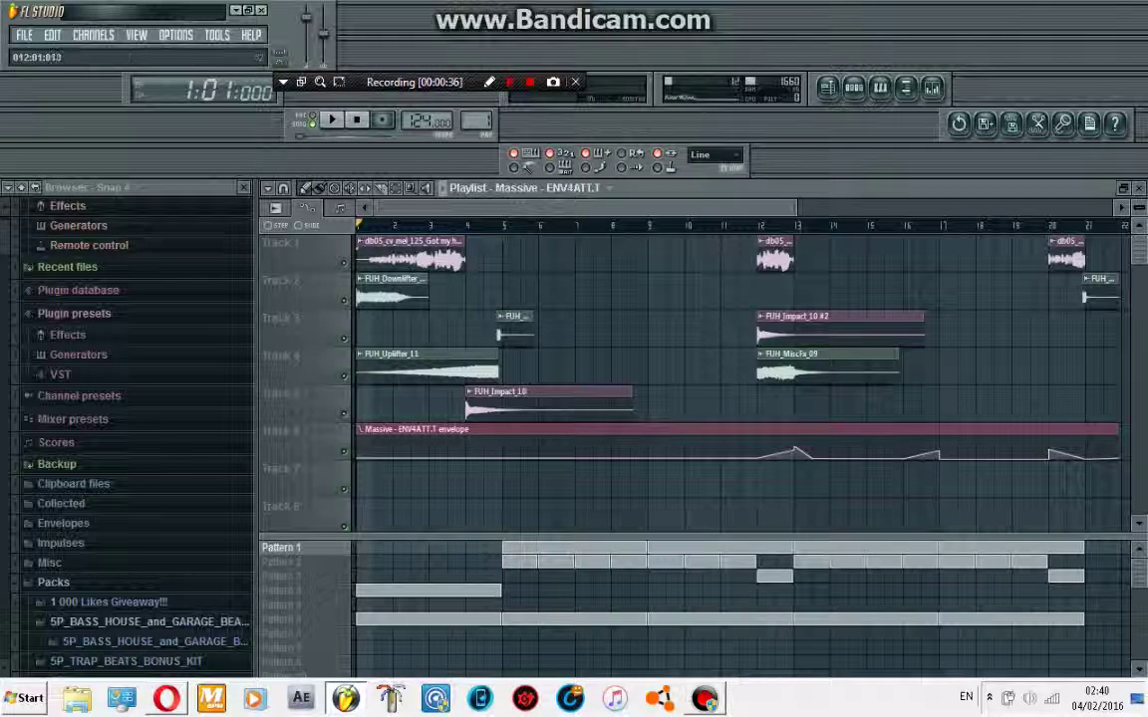
{"action": "key", "text": "space"}
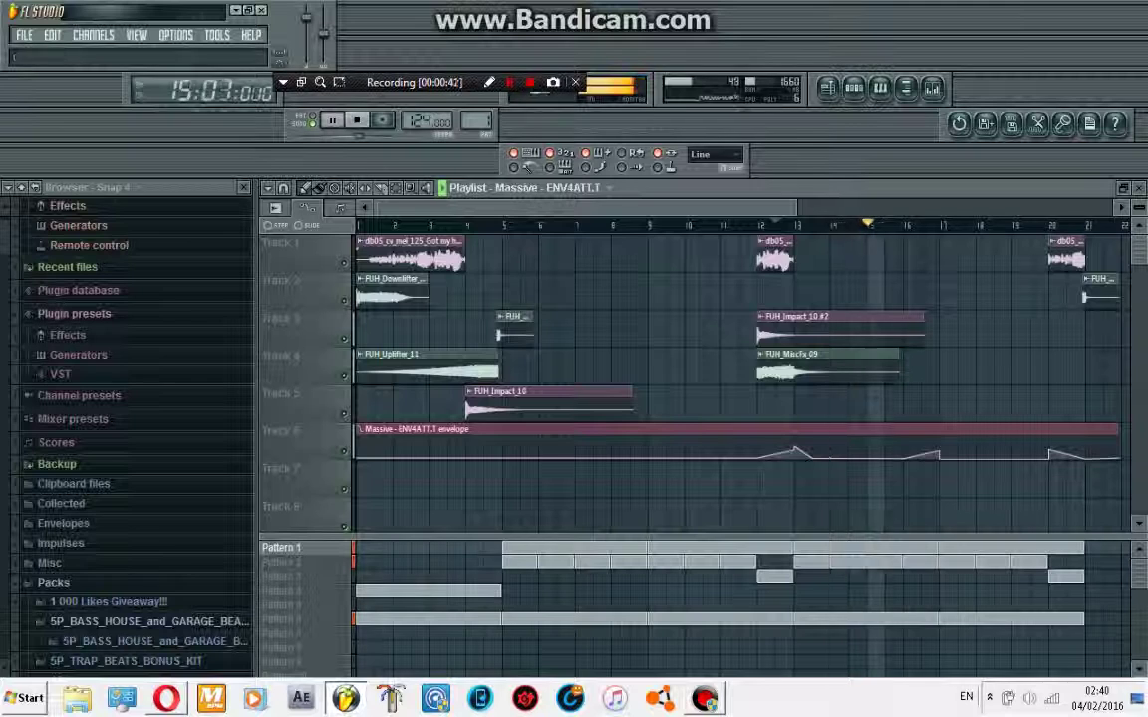
{"action": "scroll", "coordinate": [742, 378], "scroll_direction": "up", "scroll_amount": 5}
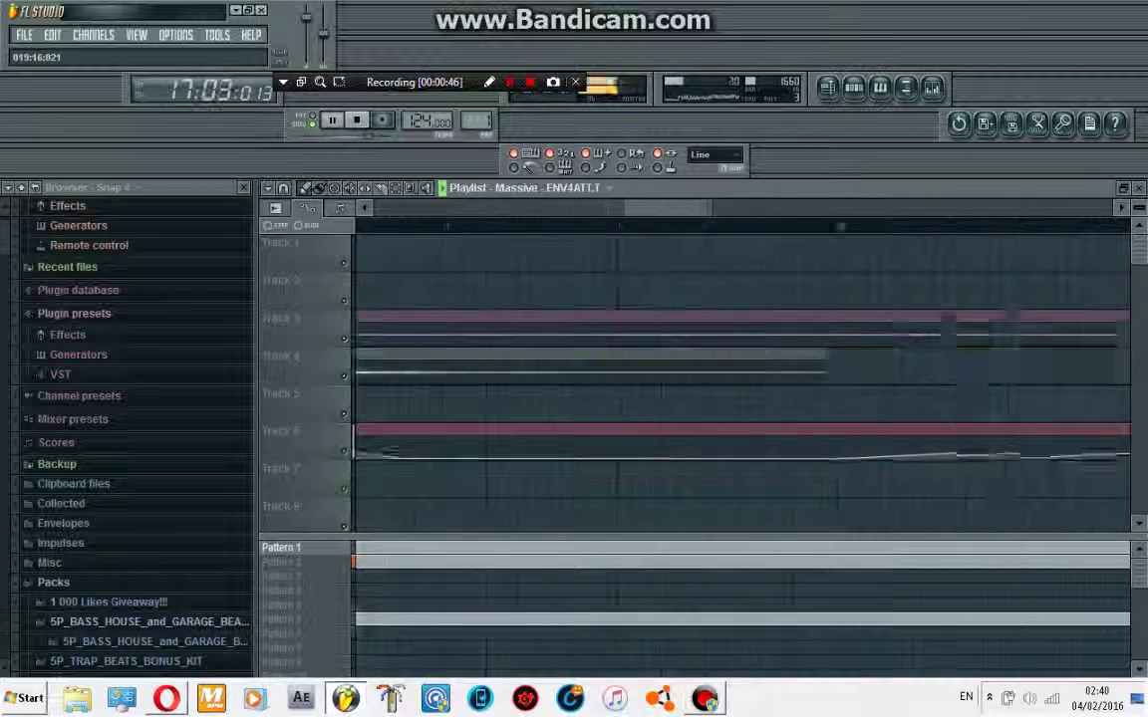
{"action": "scroll", "coordinate": [592, 448], "scroll_direction": "up", "scroll_amount": 3}
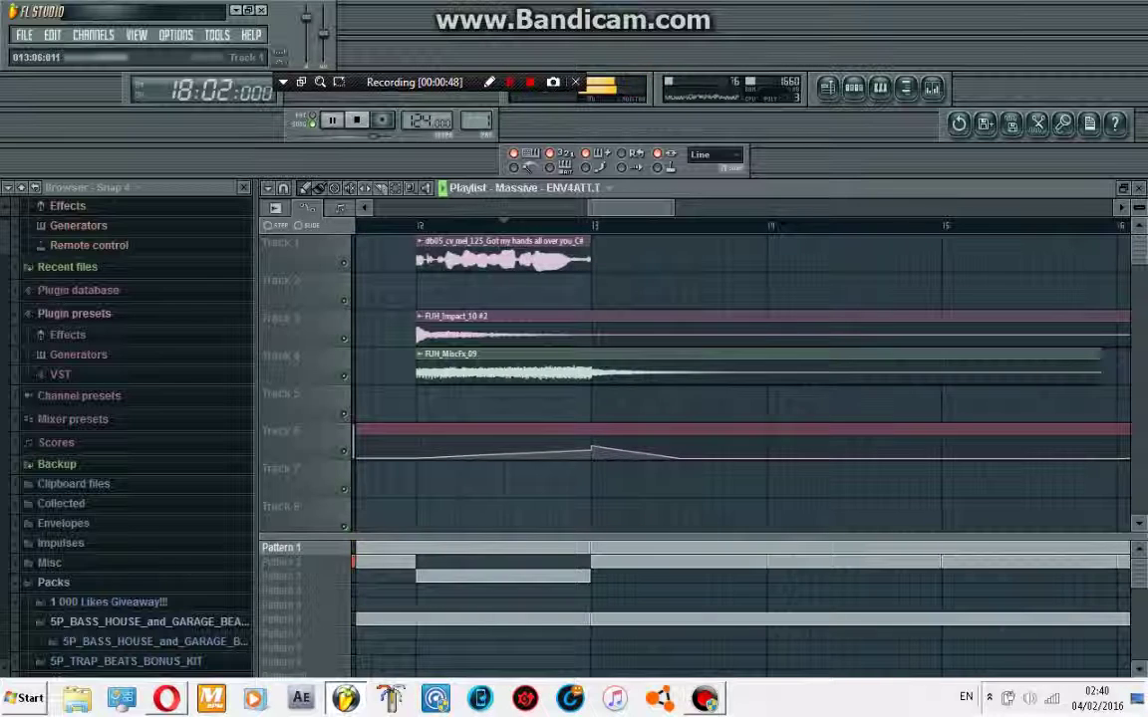
{"action": "left_click_drag", "start_coordinate": [680, 458], "coordinate": [618, 454]}
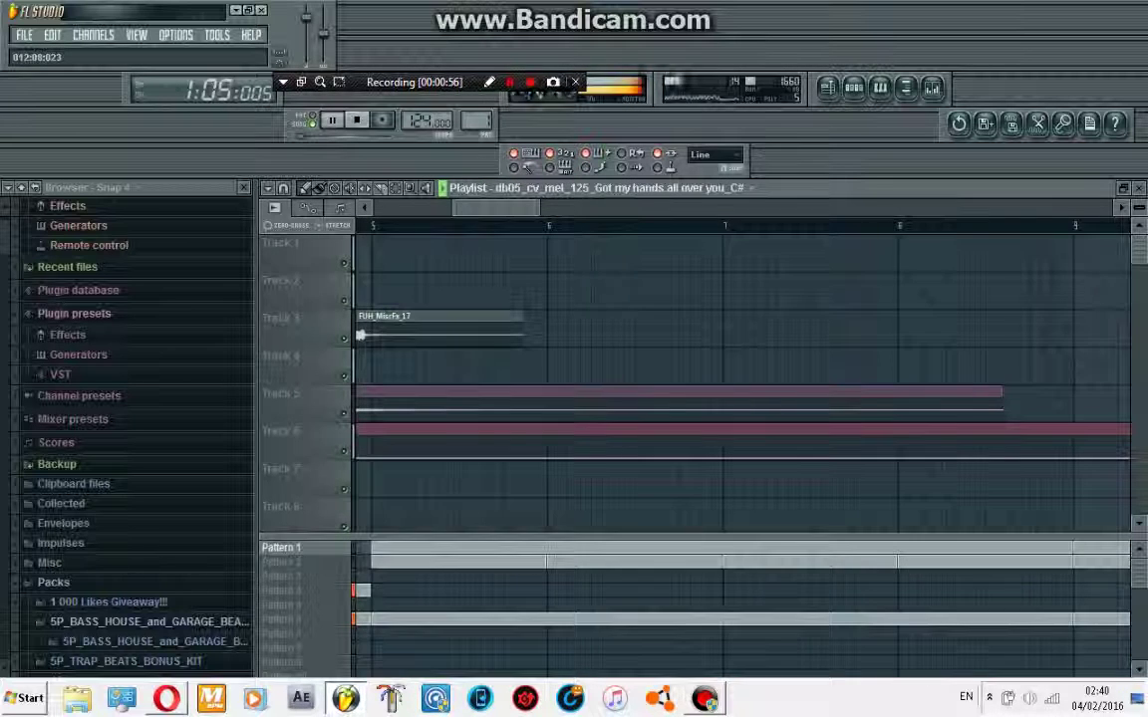
- Show the arrangement from bar 1, and display the step sequence of Pattern 4
{"action": "scroll", "coordinate": [745, 379], "scroll_direction": "down", "scroll_amount": 3}
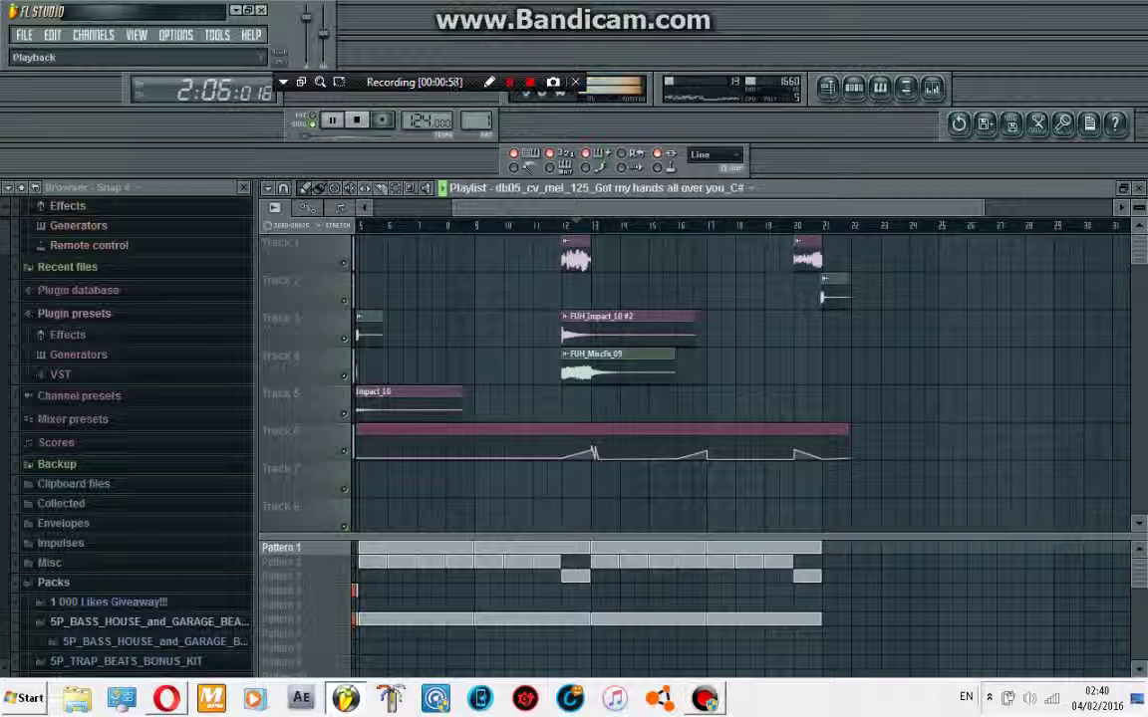
{"action": "left_click_drag", "start_coordinate": [454, 206], "coordinate": [371, 206]}
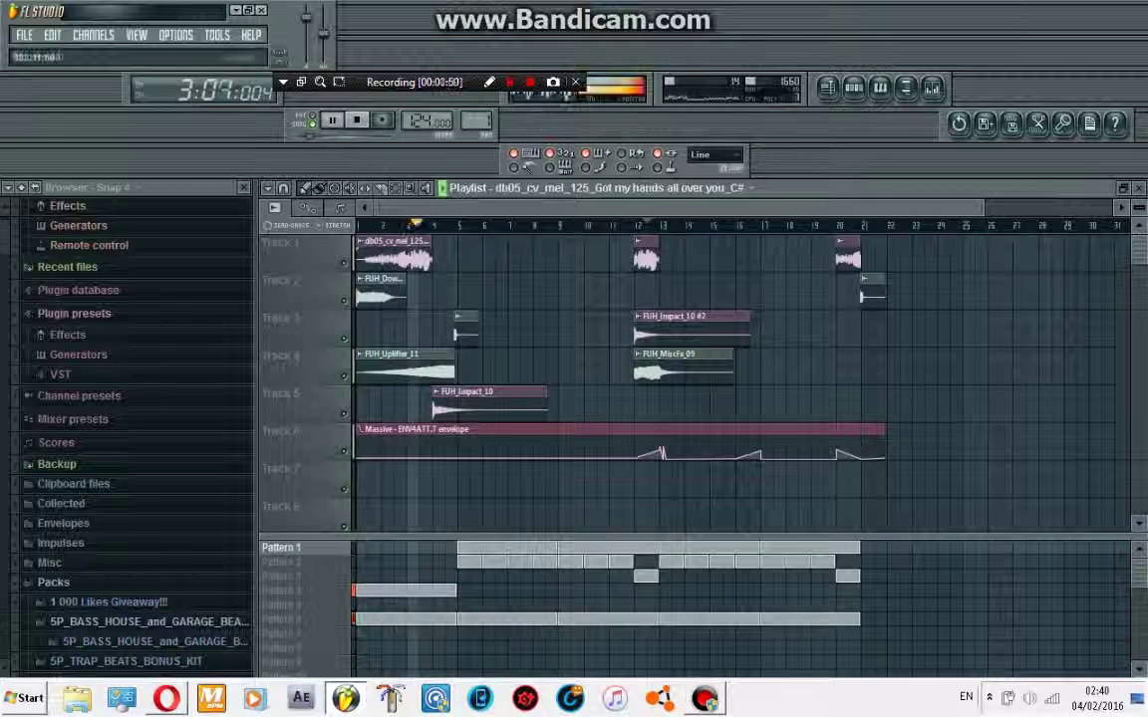
{"action": "key", "text": "KP_Add"}
{"action": "key", "text": "KP_Add"}
{"action": "key", "text": "KP_Add"}
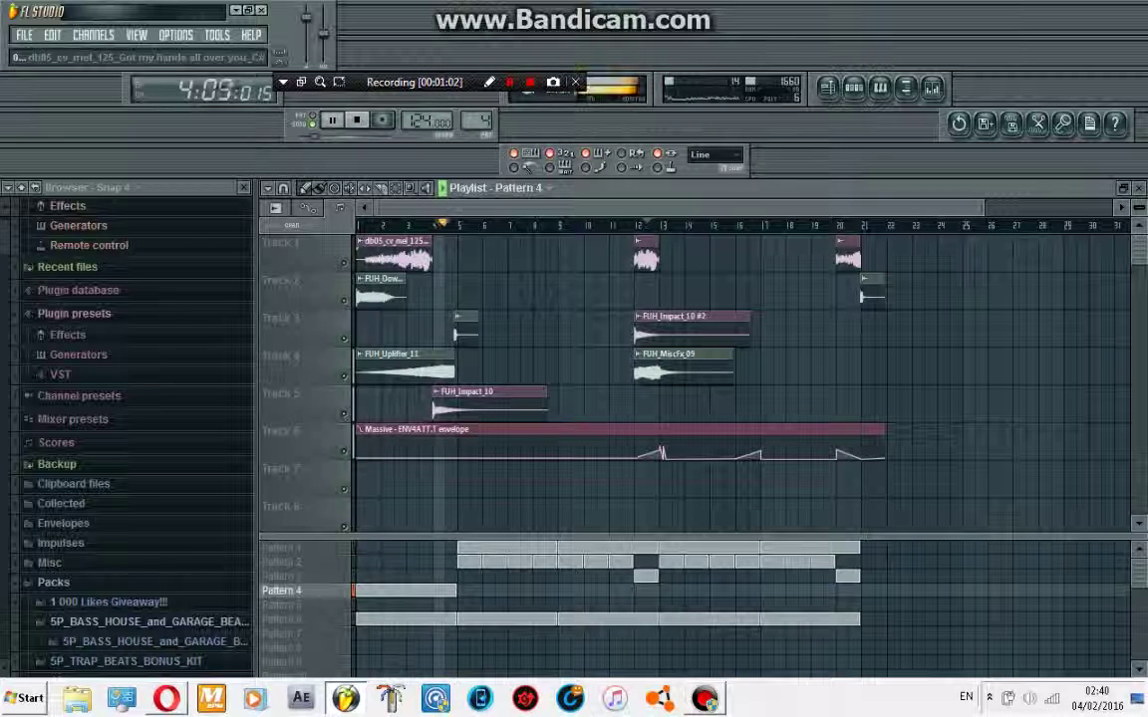
{"action": "left_click", "coordinate": [854, 88]}
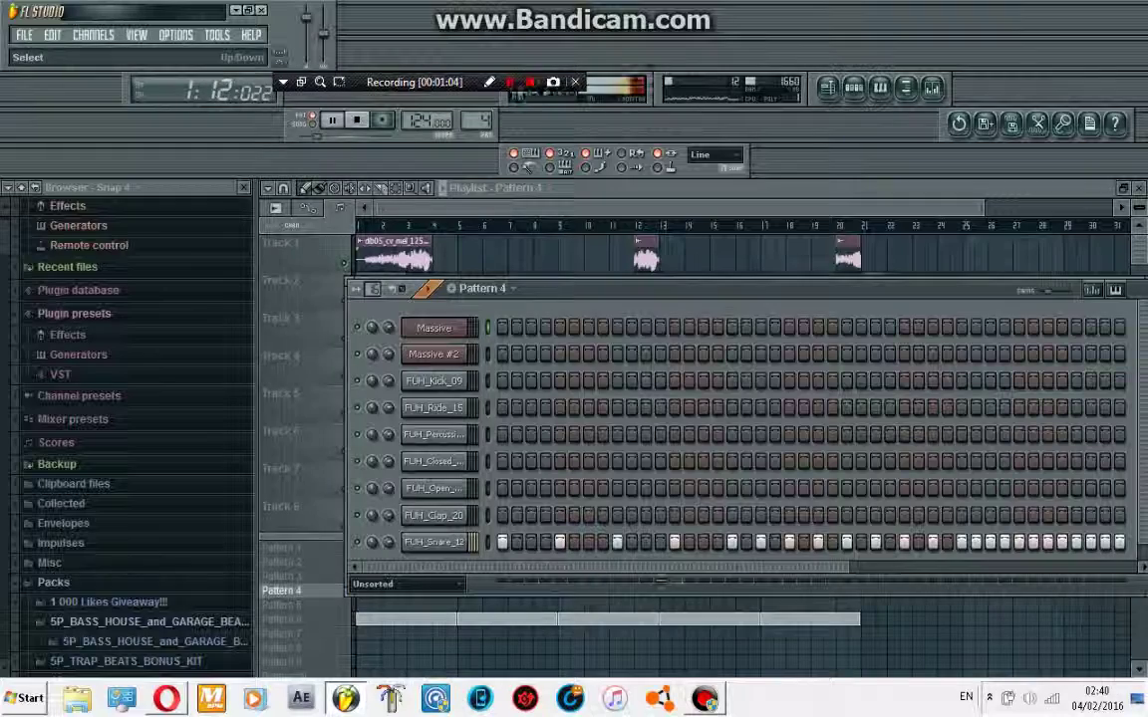
- Collapse the browser and widen the step sequencer so the full length of Pattern 4 fits on screen
{"action": "left_click_drag", "start_coordinate": [483, 288], "coordinate": [387, 249]}
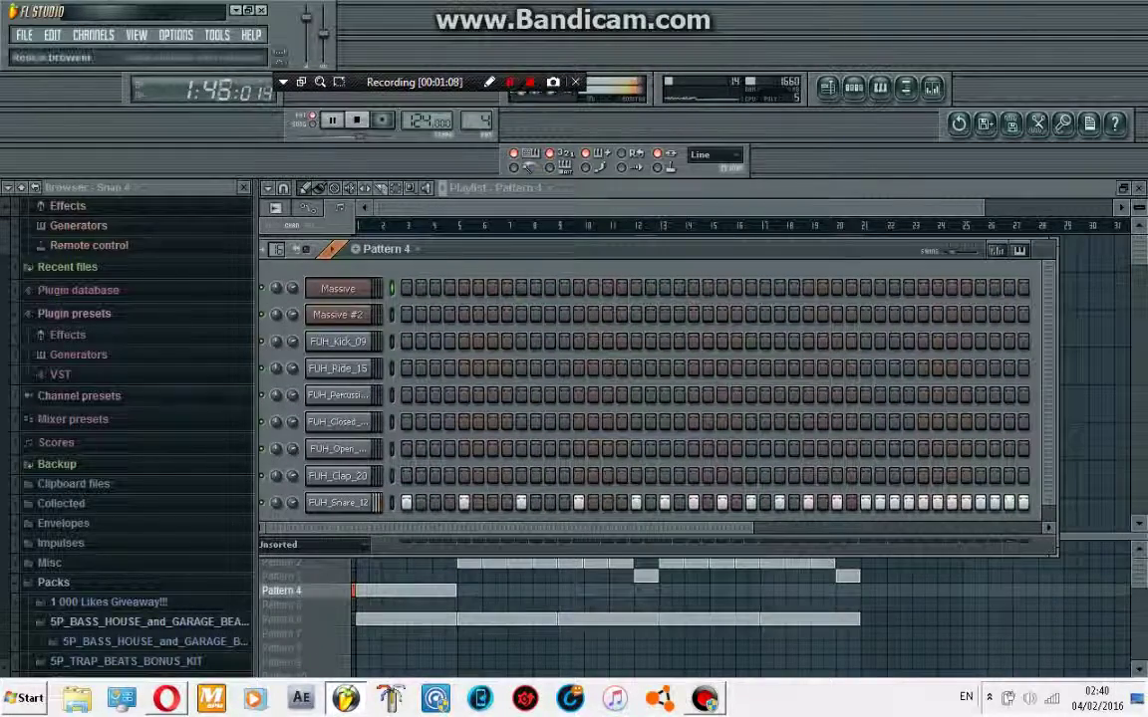
{"action": "left_click_drag", "start_coordinate": [256, 399], "coordinate": [125, 399]}
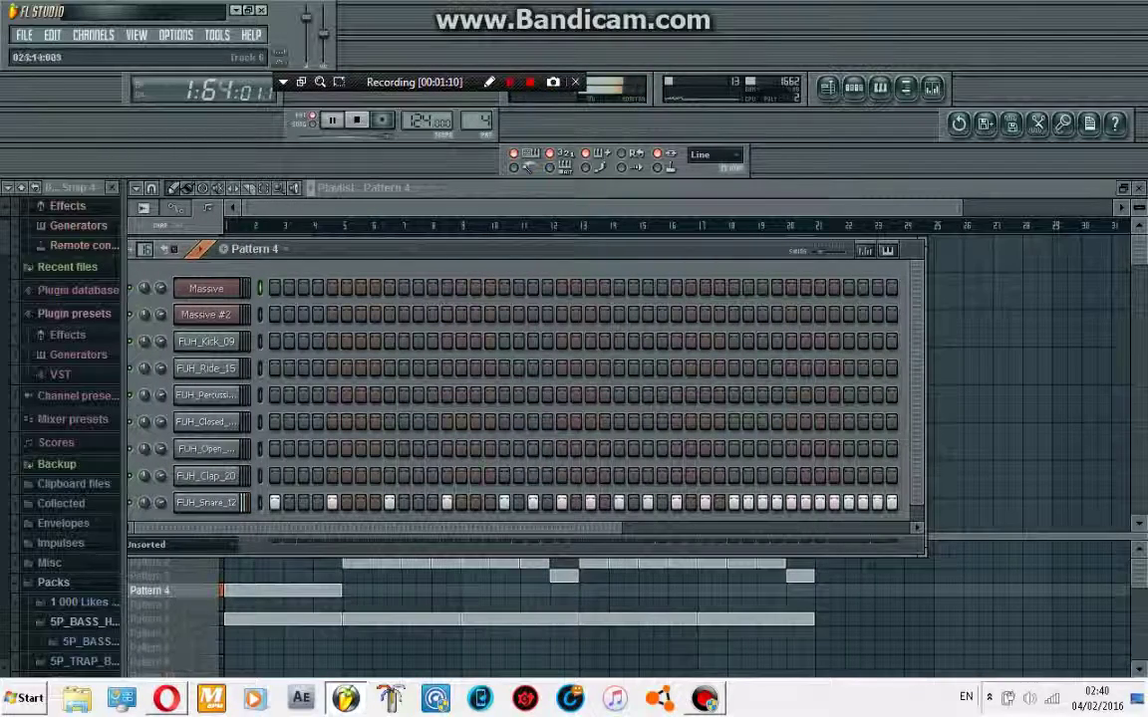
{"action": "left_click_drag", "start_coordinate": [925, 398], "coordinate": [1146, 399]}
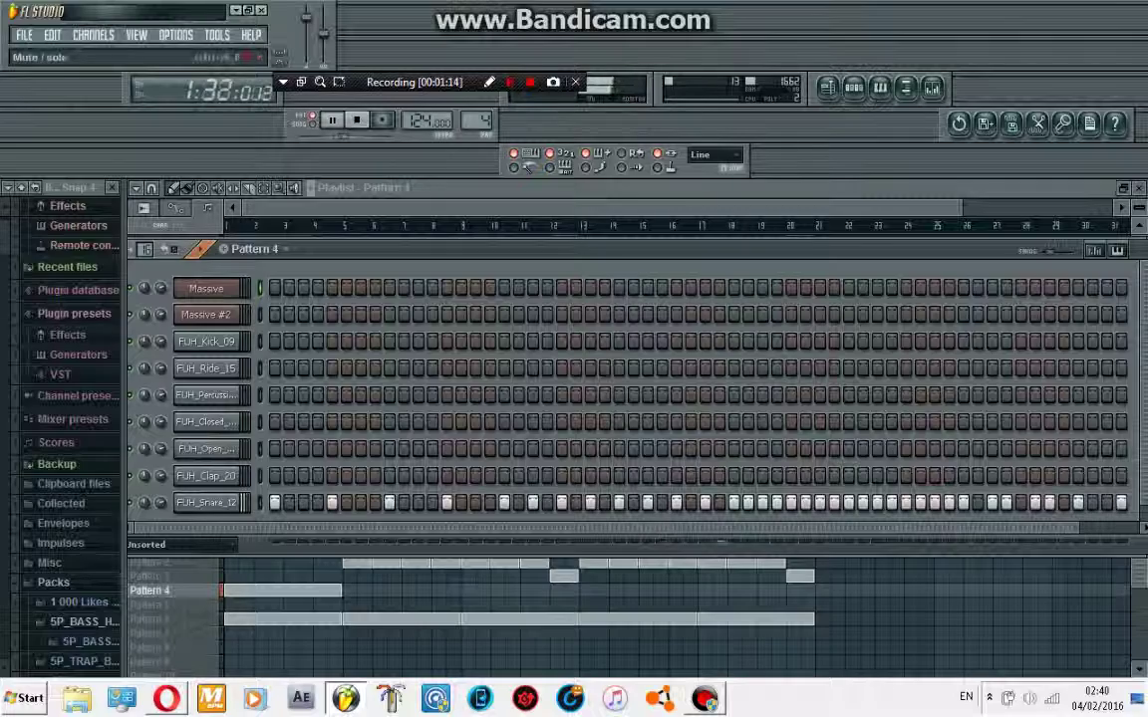
{"action": "left_click_drag", "start_coordinate": [124, 399], "coordinate": [0, 399]}
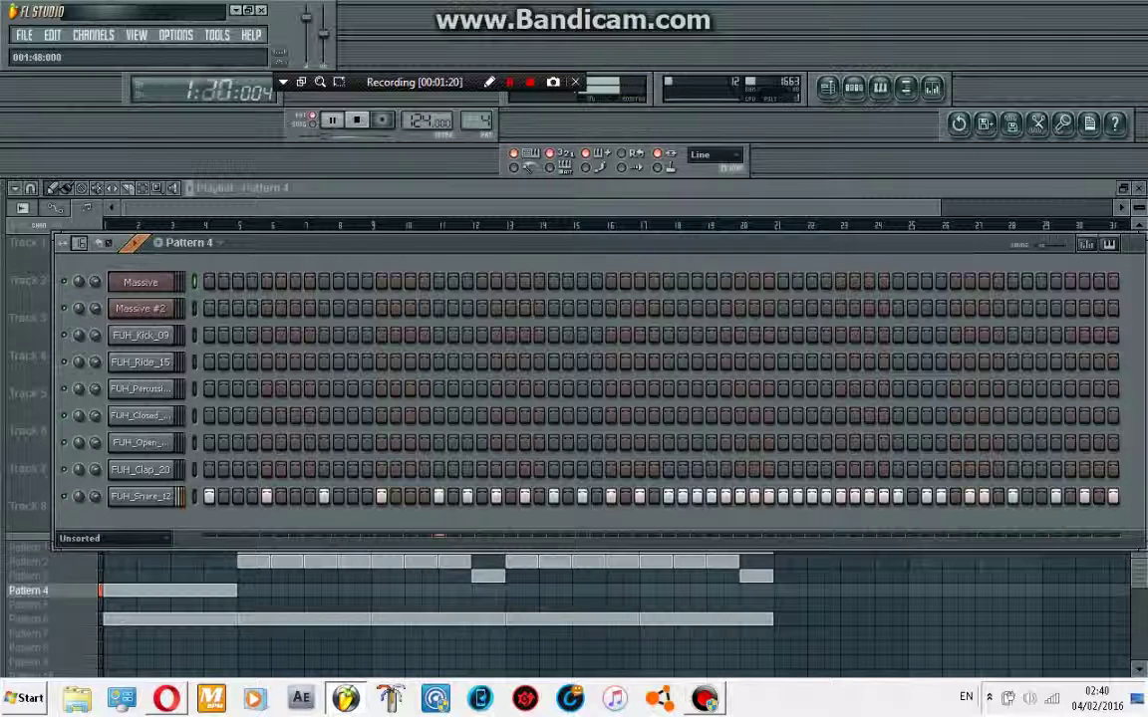
- Raise the Filter 1 cutoff of Pattern 1's Massive synth to about 0.93, and move the synth window out of the way
{"action": "key", "text": "F6"}
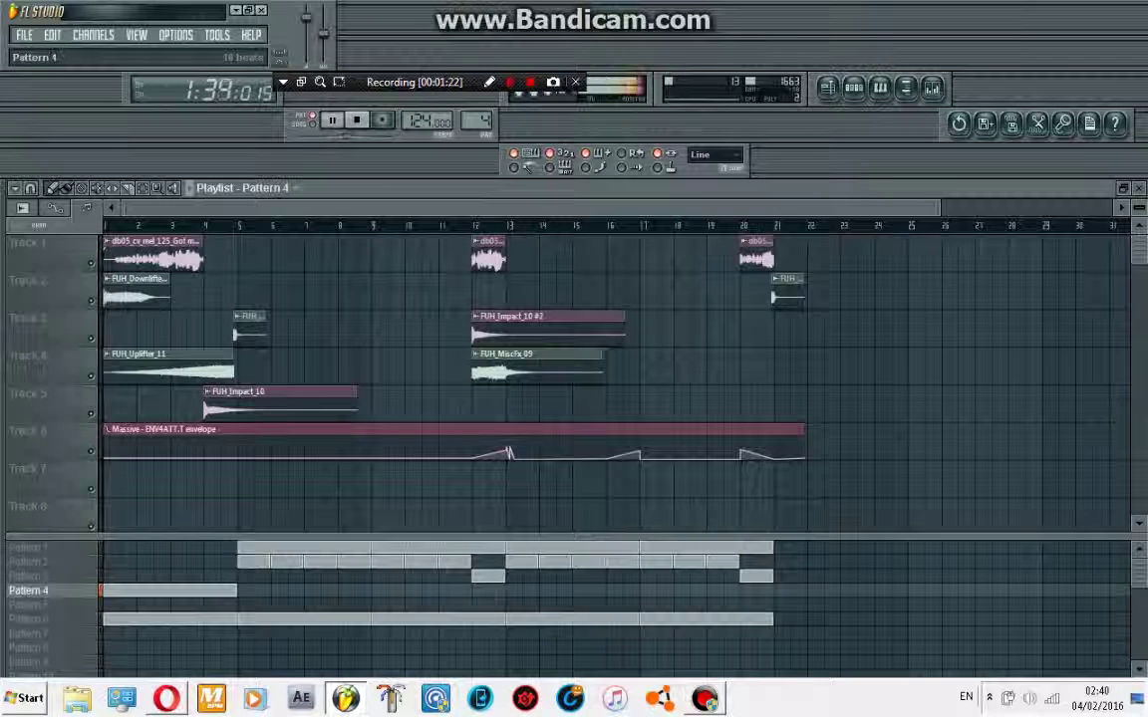
{"action": "left_click", "coordinate": [28, 547]}
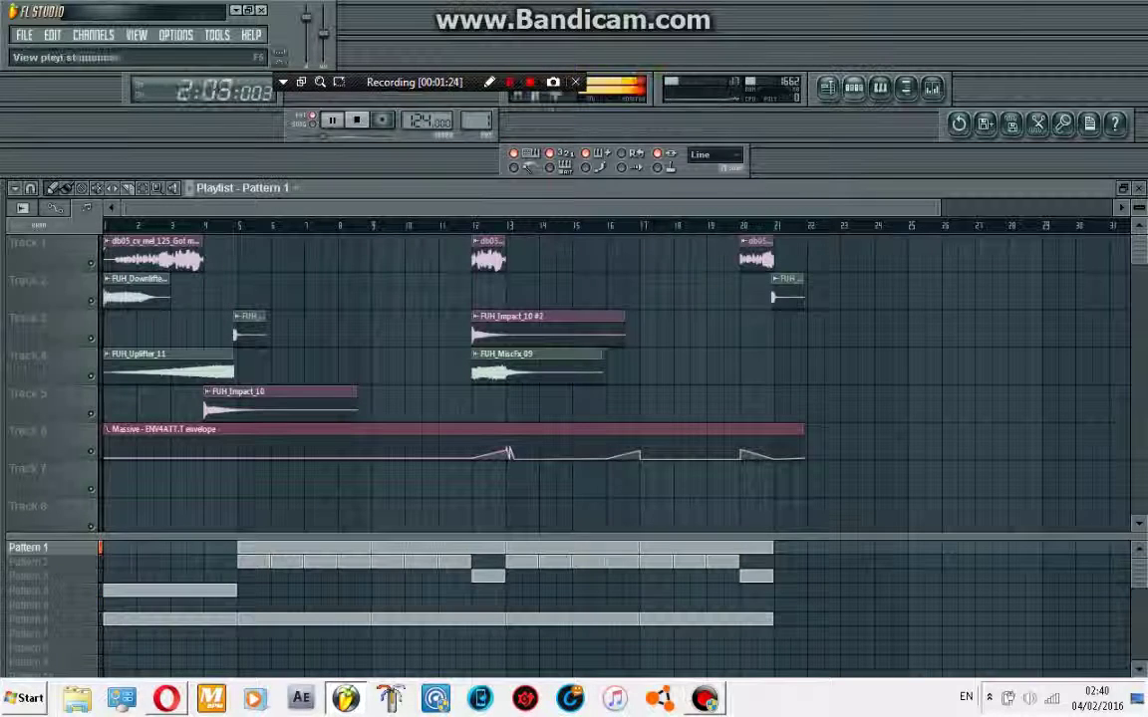
{"action": "key", "text": "F6"}
{"action": "left_click", "coordinate": [140, 282]}
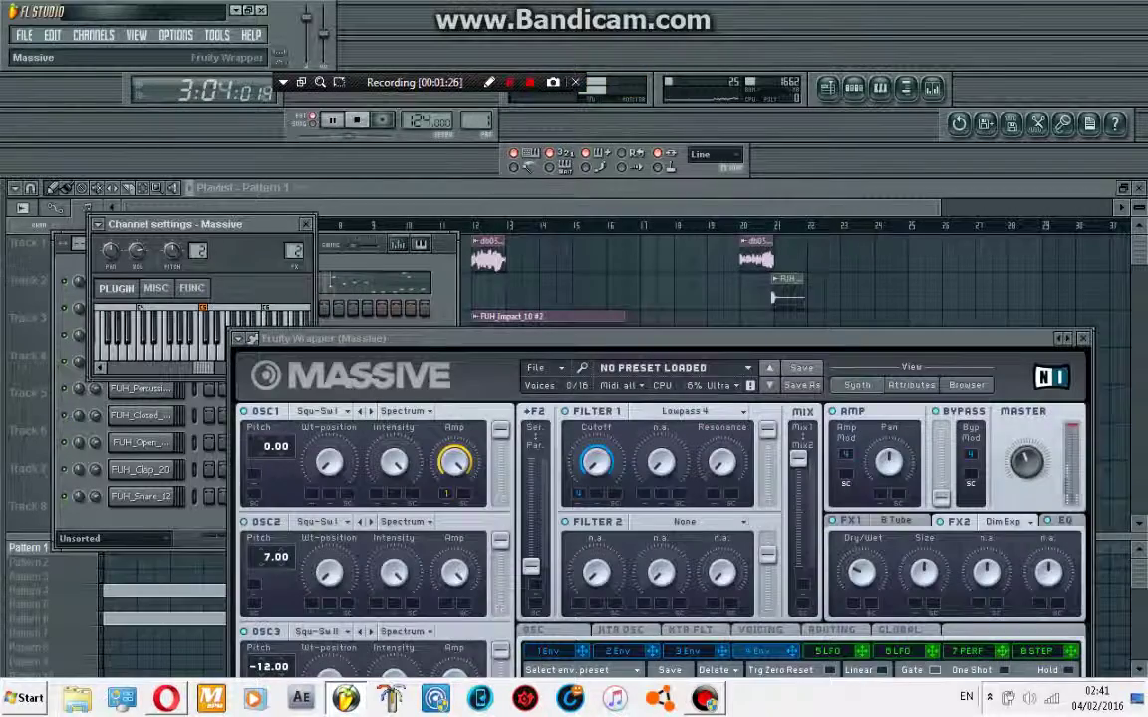
{"action": "left_click_drag", "start_coordinate": [398, 338], "coordinate": [324, 132]}
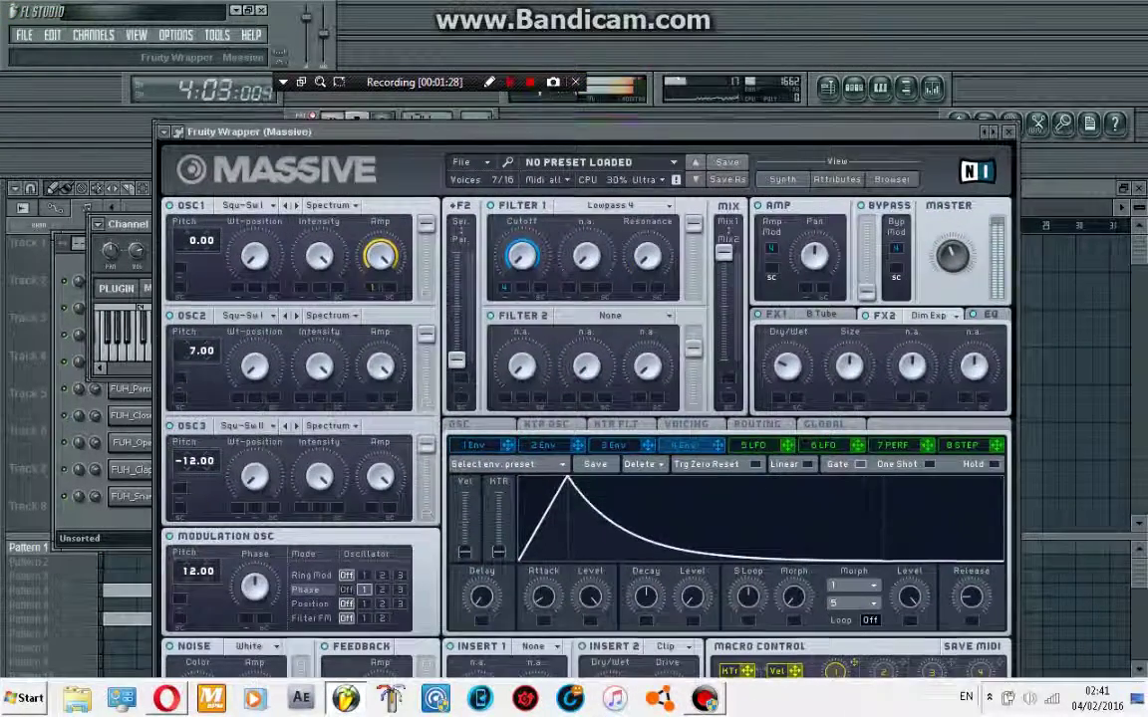
{"action": "left_click_drag", "start_coordinate": [521, 257], "coordinate": [521, 256]}
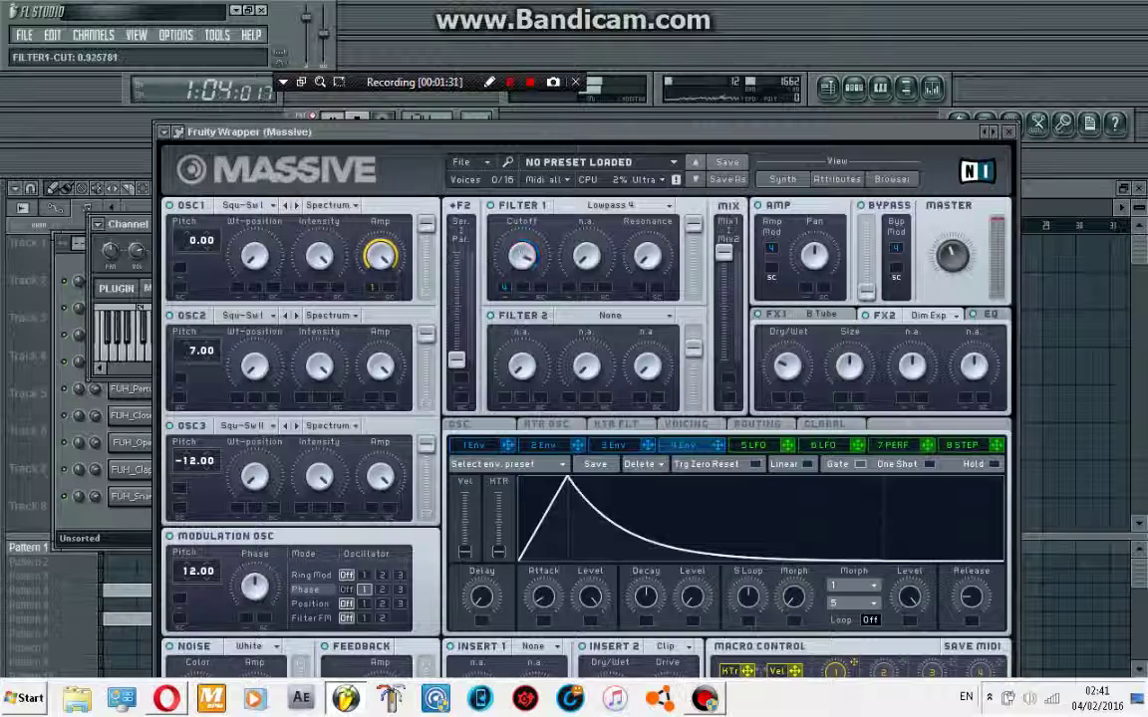
{"action": "left_click_drag", "start_coordinate": [638, 132], "coordinate": [576, 585]}
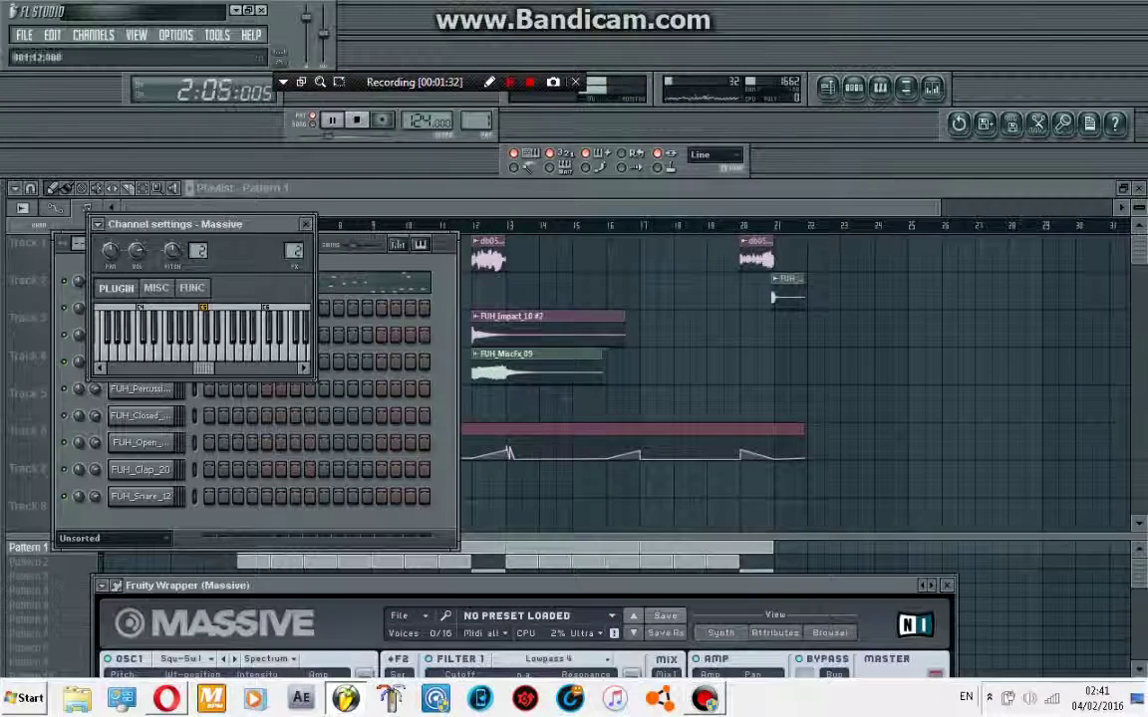
- Review the step sequences of Patterns 1 to 4 and Pattern 6 while they play
{"action": "key", "text": "F6"}
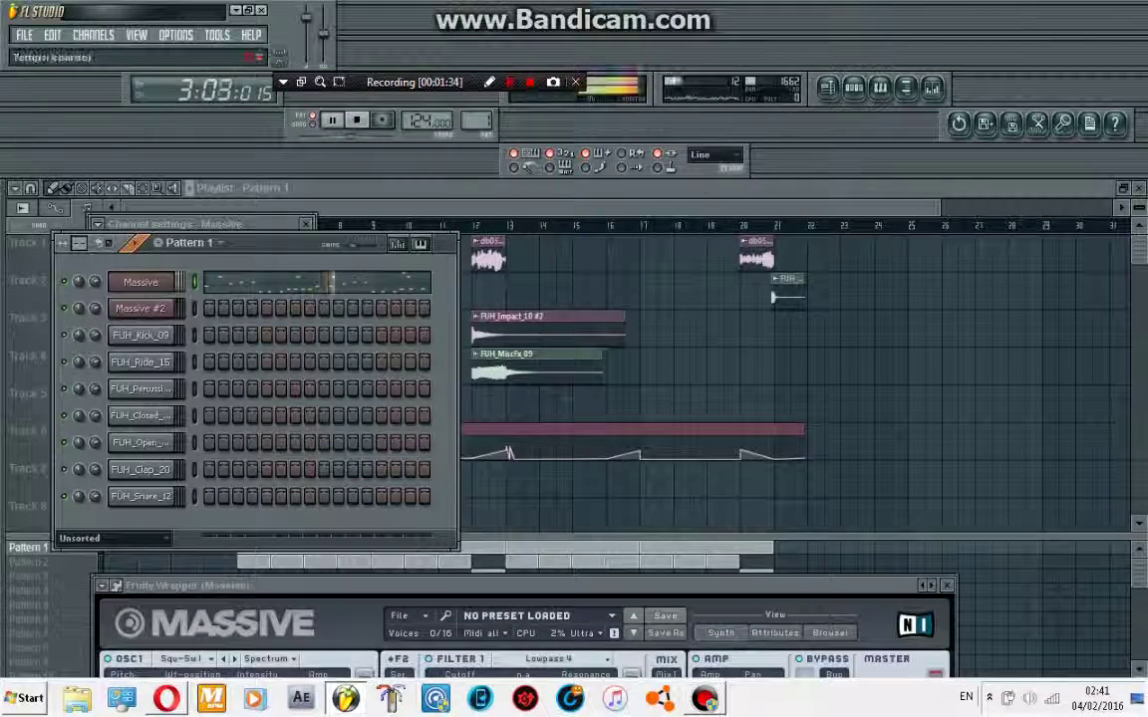
{"action": "scroll", "coordinate": [476, 120], "scroll_direction": "up", "scroll_amount": 1}
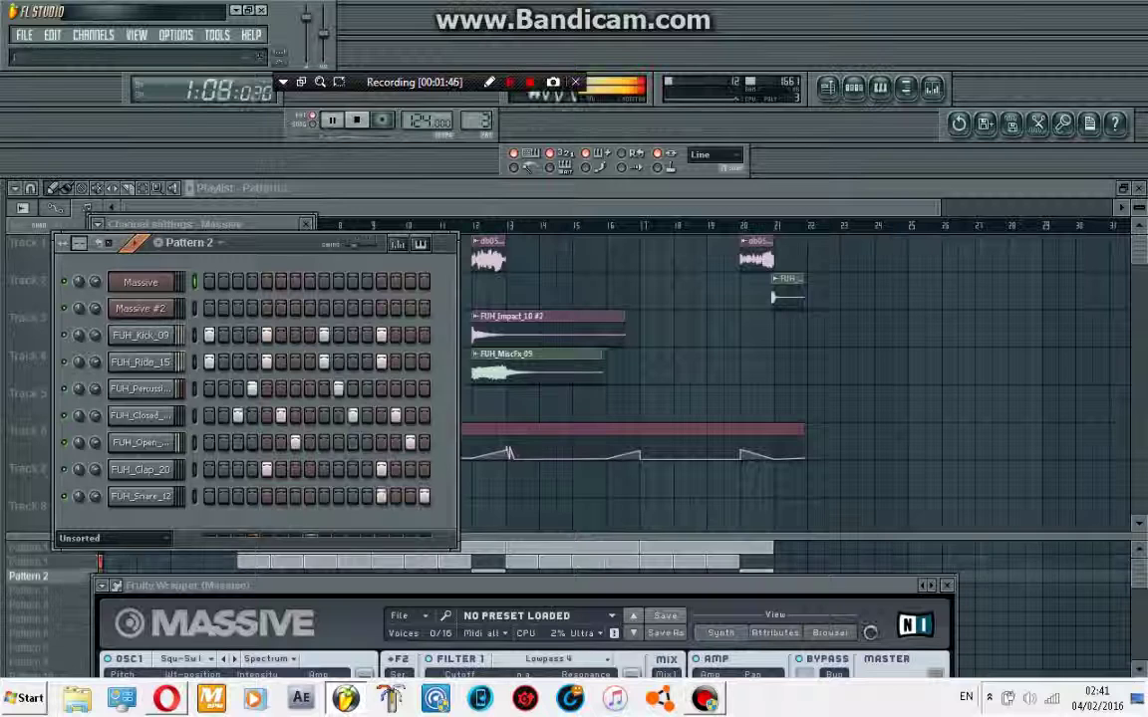
{"action": "scroll", "coordinate": [481, 120], "scroll_direction": "up", "scroll_amount": 1}
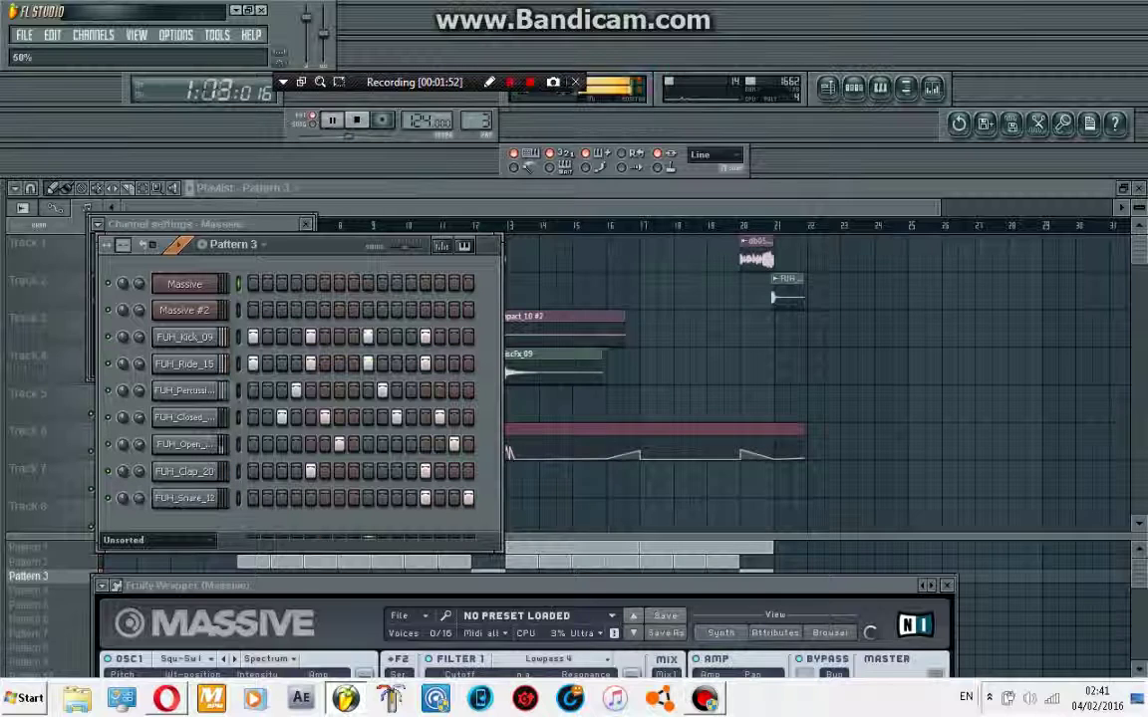
{"action": "scroll", "coordinate": [476, 121], "scroll_direction": "up", "scroll_amount": 1}
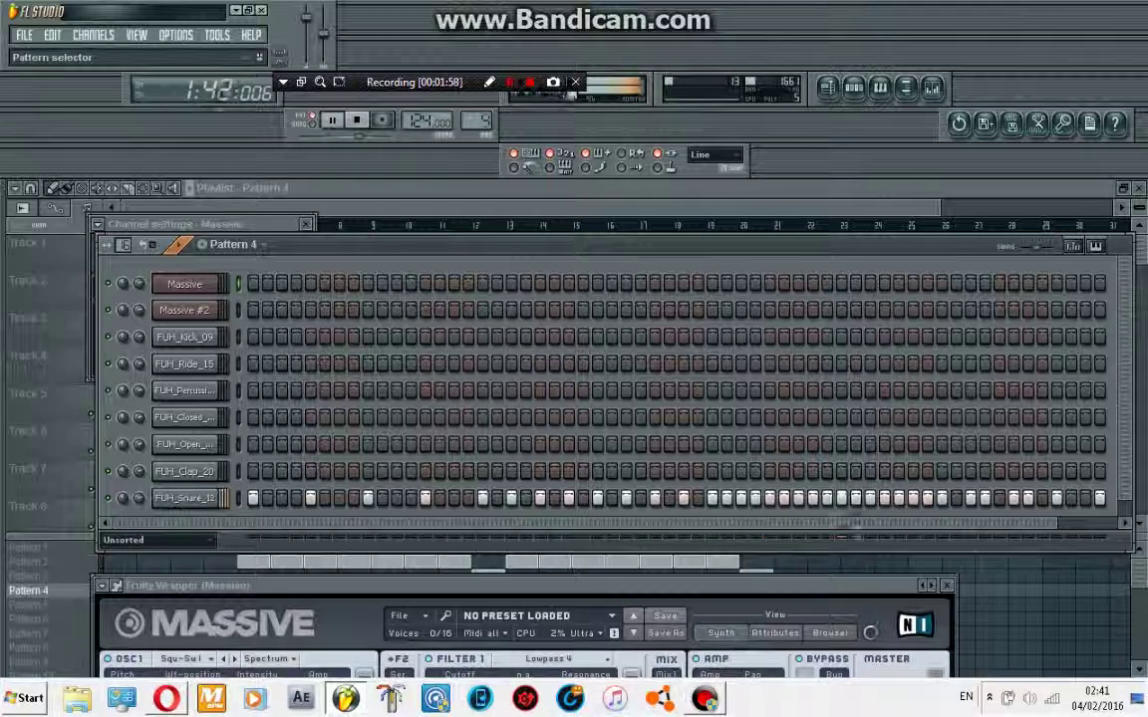
{"action": "scroll", "coordinate": [477, 121], "scroll_direction": "down", "scroll_amount": 3}
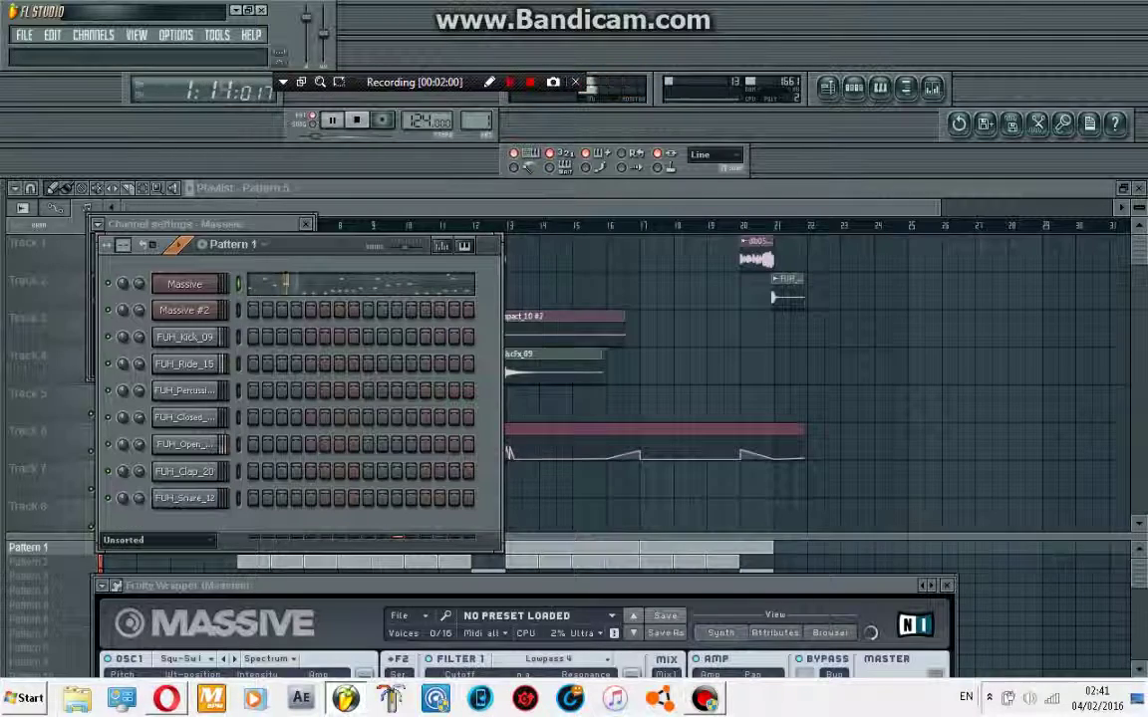
{"action": "scroll", "coordinate": [477, 121], "scroll_direction": "up", "scroll_amount": 5}
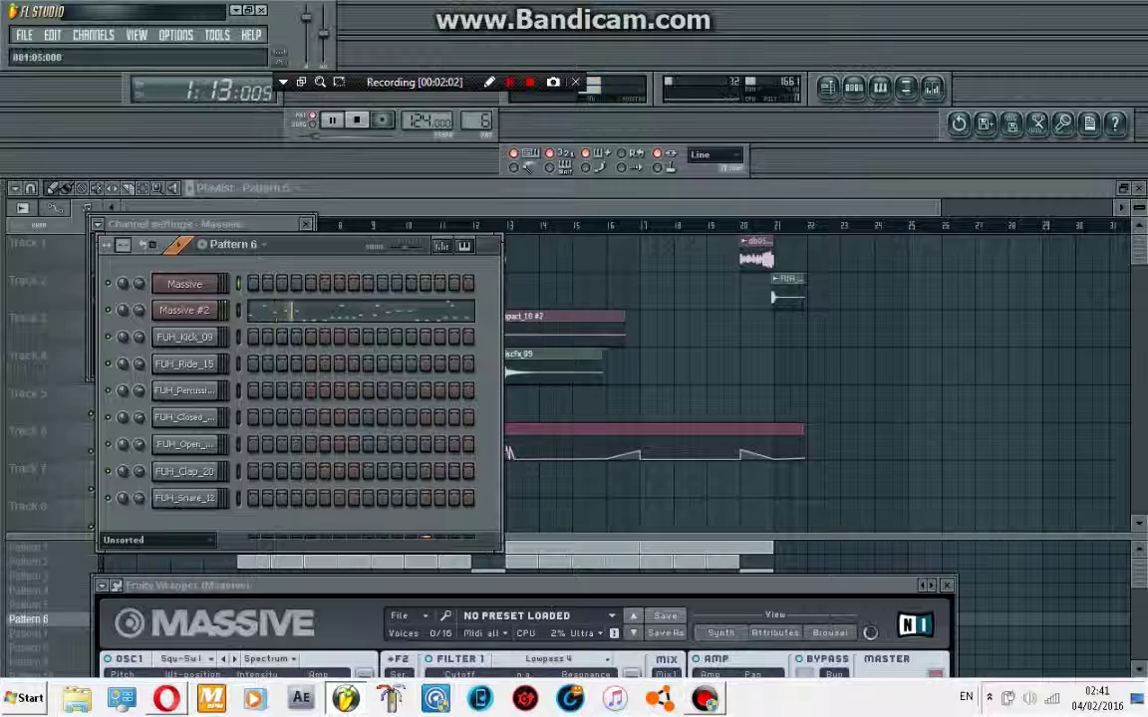
- In Massive #2, set Insert 2 to Hardclipper with drive at about 0.27, and set Envelope 4's attack to about 0.058
{"action": "left_click", "coordinate": [184, 309]}
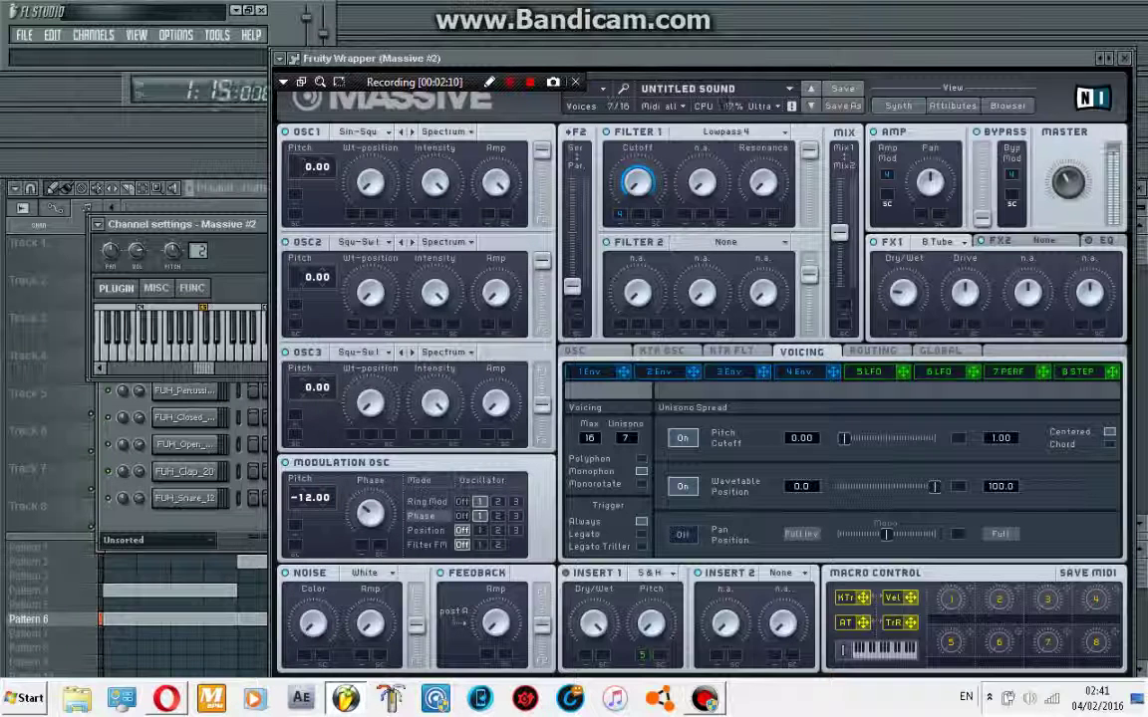
{"action": "left_click", "coordinate": [780, 573]}
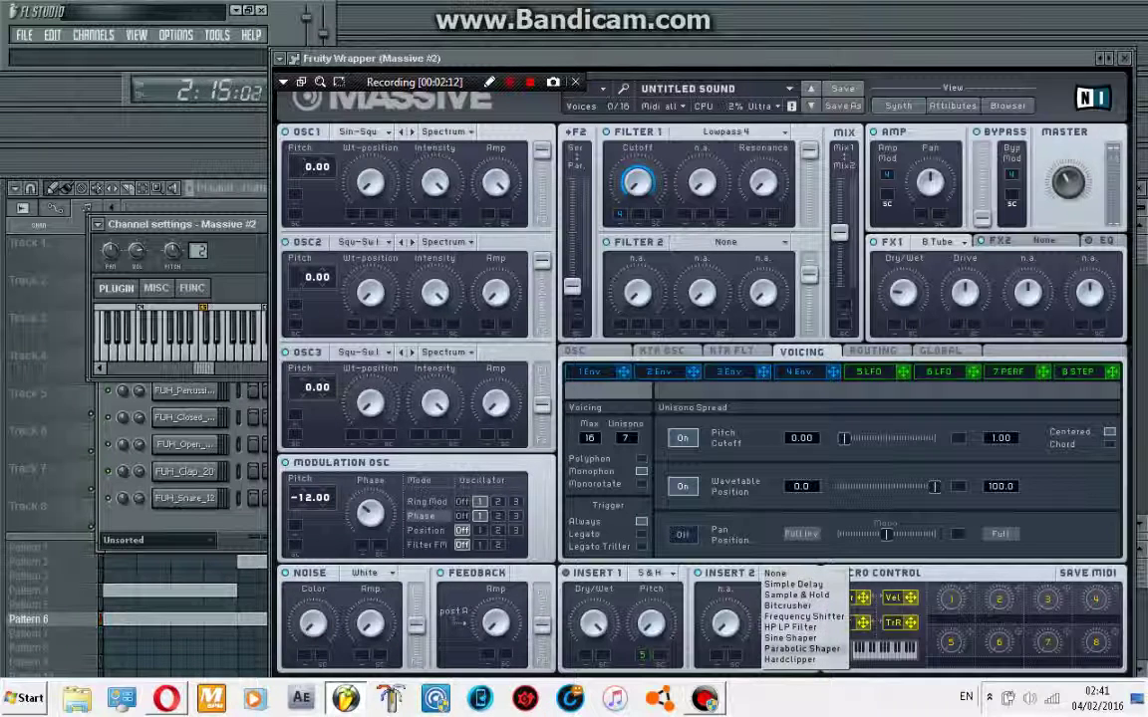
{"action": "left_click", "coordinate": [797, 652]}
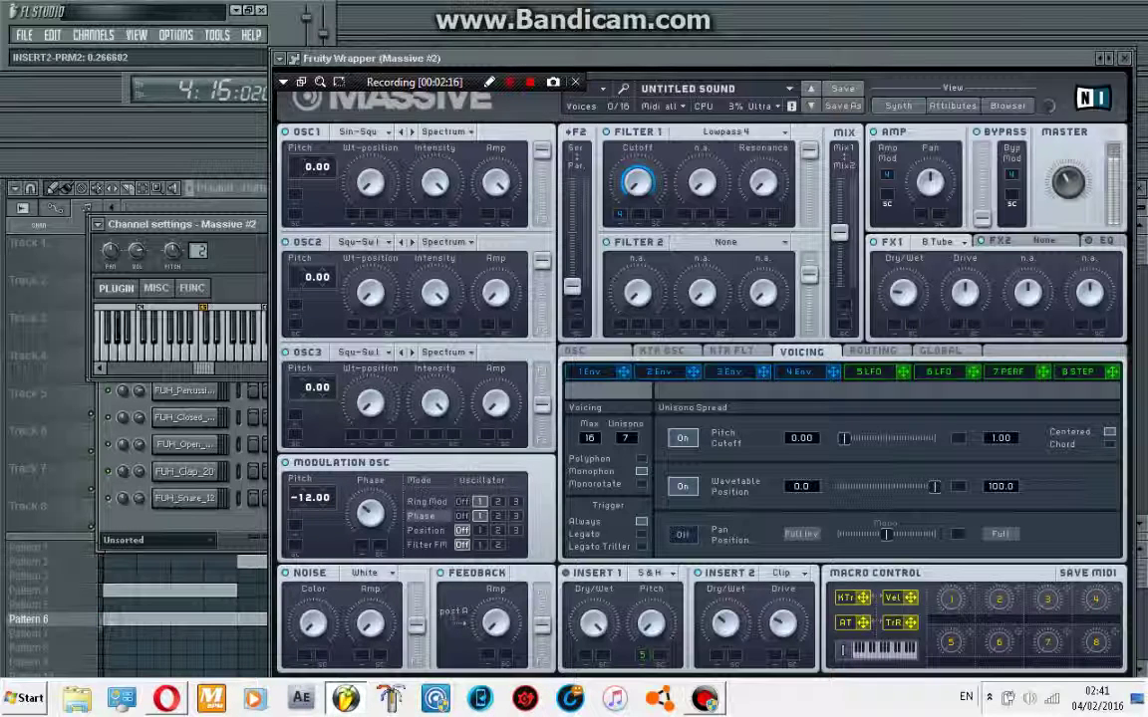
{"action": "left_click", "coordinate": [797, 371]}
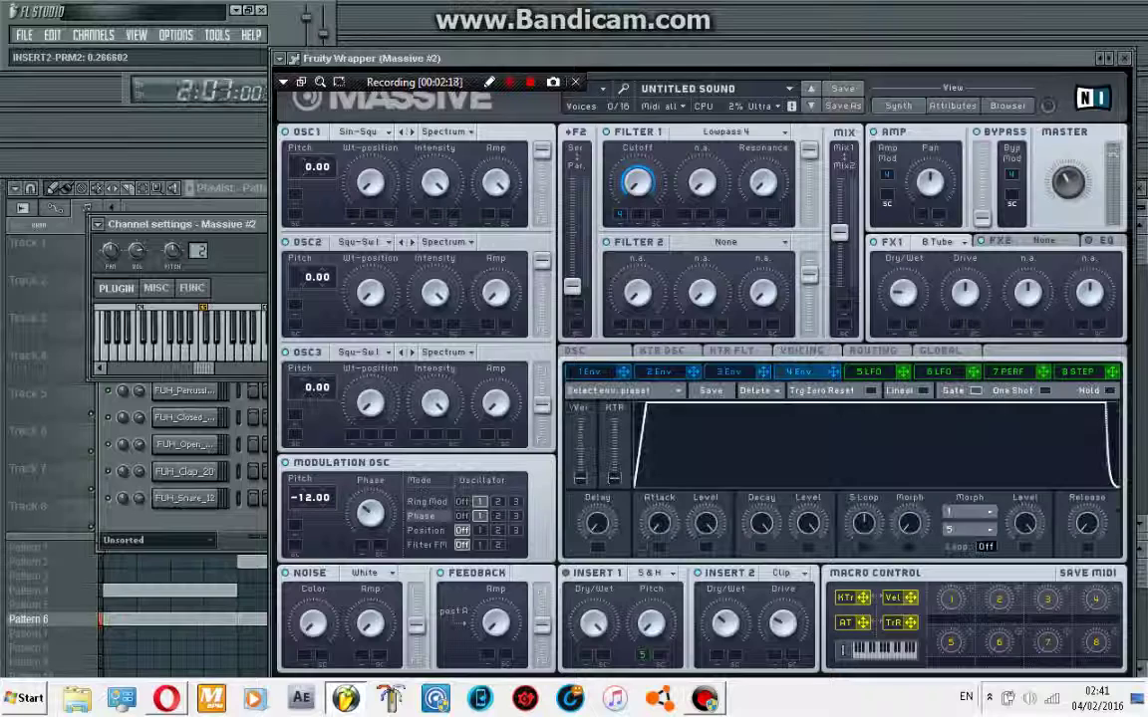
{"action": "left_click_drag", "start_coordinate": [658, 523], "coordinate": [658, 513]}
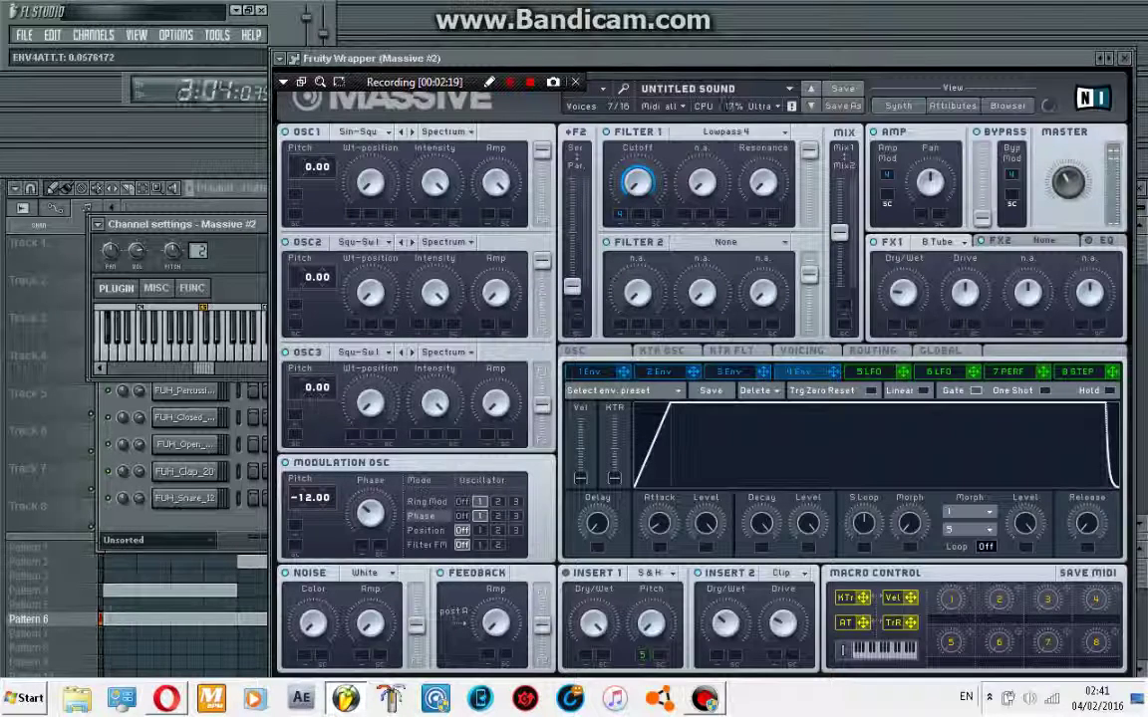
- In the Massive #2 routing, try Insert 1 before Filter 1 and Insert 2 before the amp, and finally route Insert 2 before Filter 1
{"action": "left_click", "coordinate": [872, 350]}
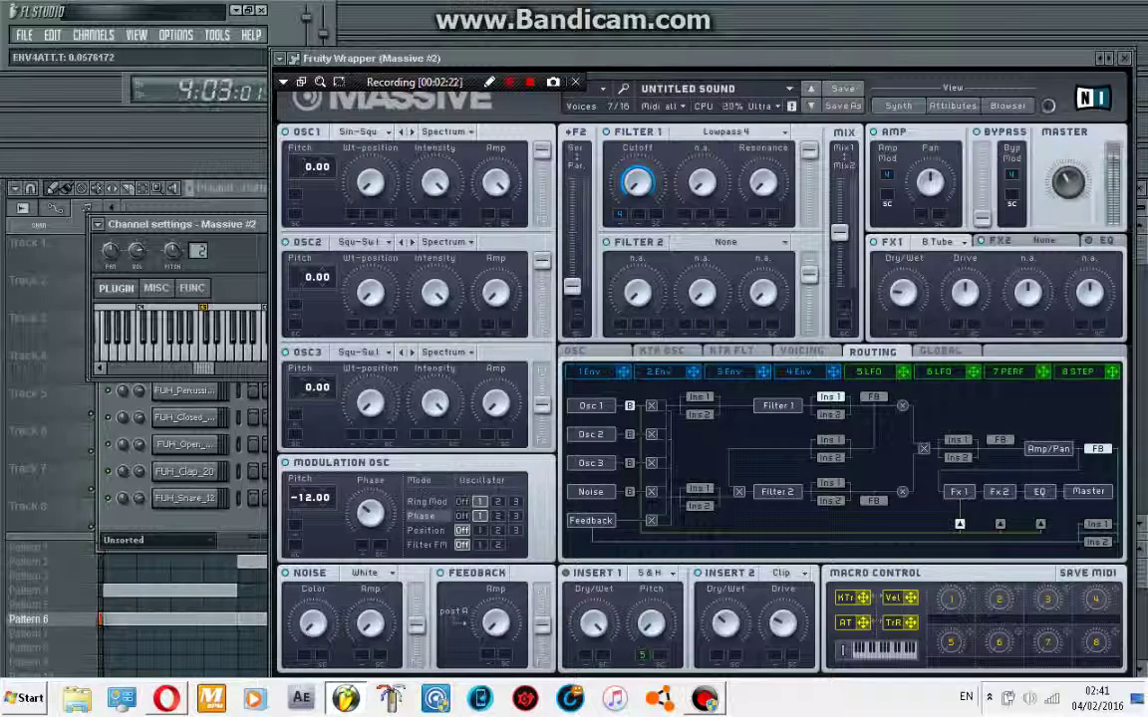
{"action": "left_click", "coordinate": [699, 397]}
{"action": "left_click", "coordinate": [956, 457]}
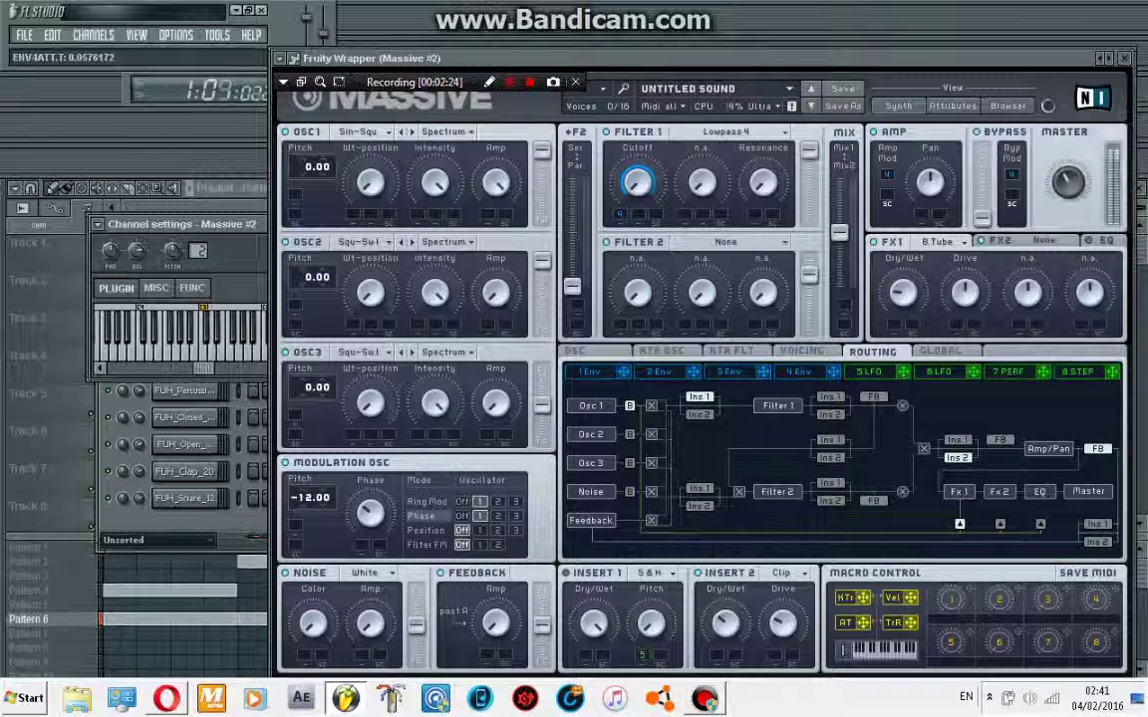
{"action": "left_click", "coordinate": [698, 413]}
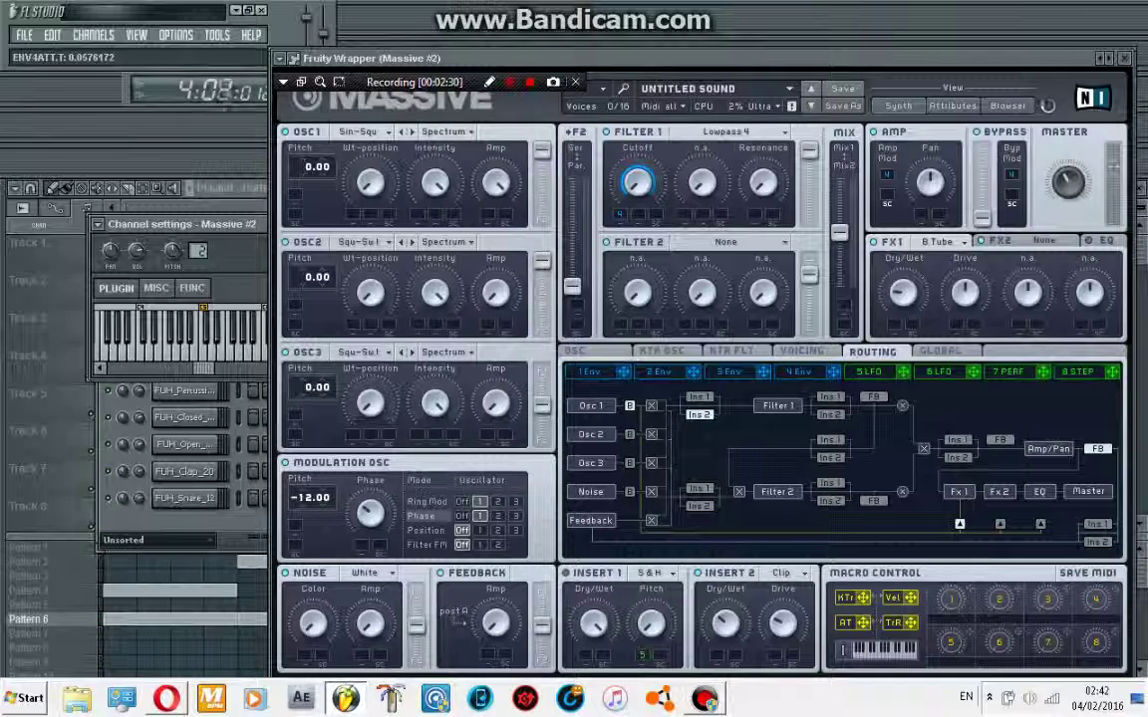
- Try Roughmath II on Oscillator 2, settle on the Sin-Triangle wavetable, and lower the oscillator's pitch to -22.00
{"action": "left_click", "coordinate": [361, 243]}
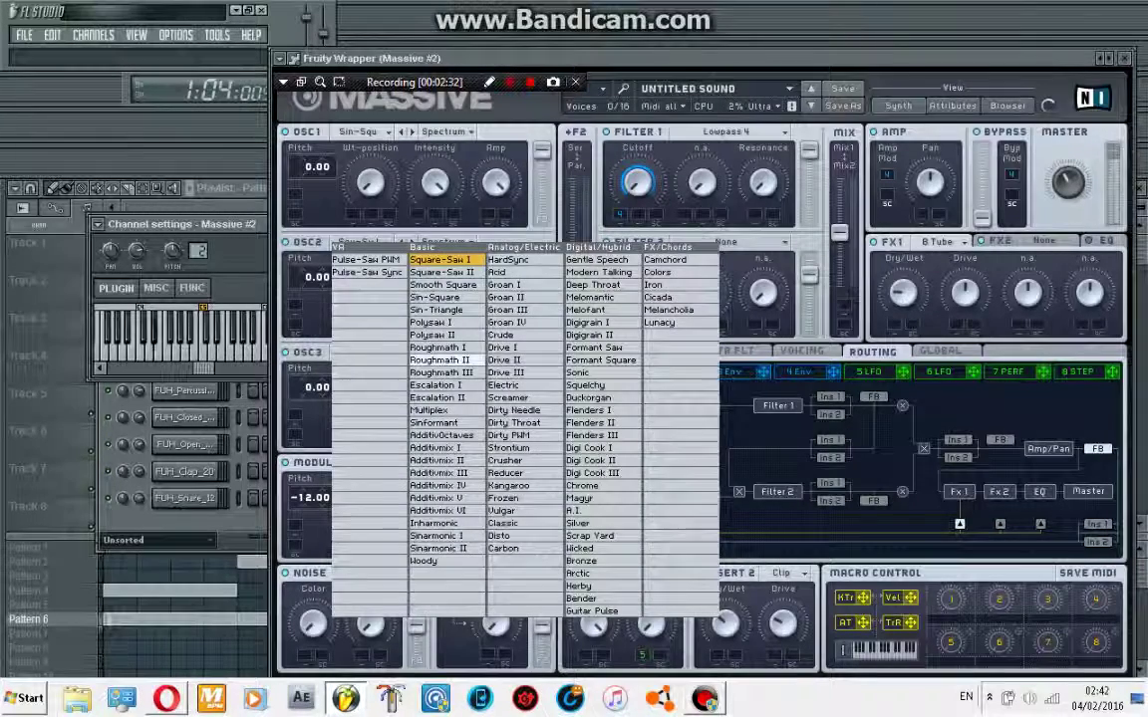
{"action": "left_click", "coordinate": [404, 323]}
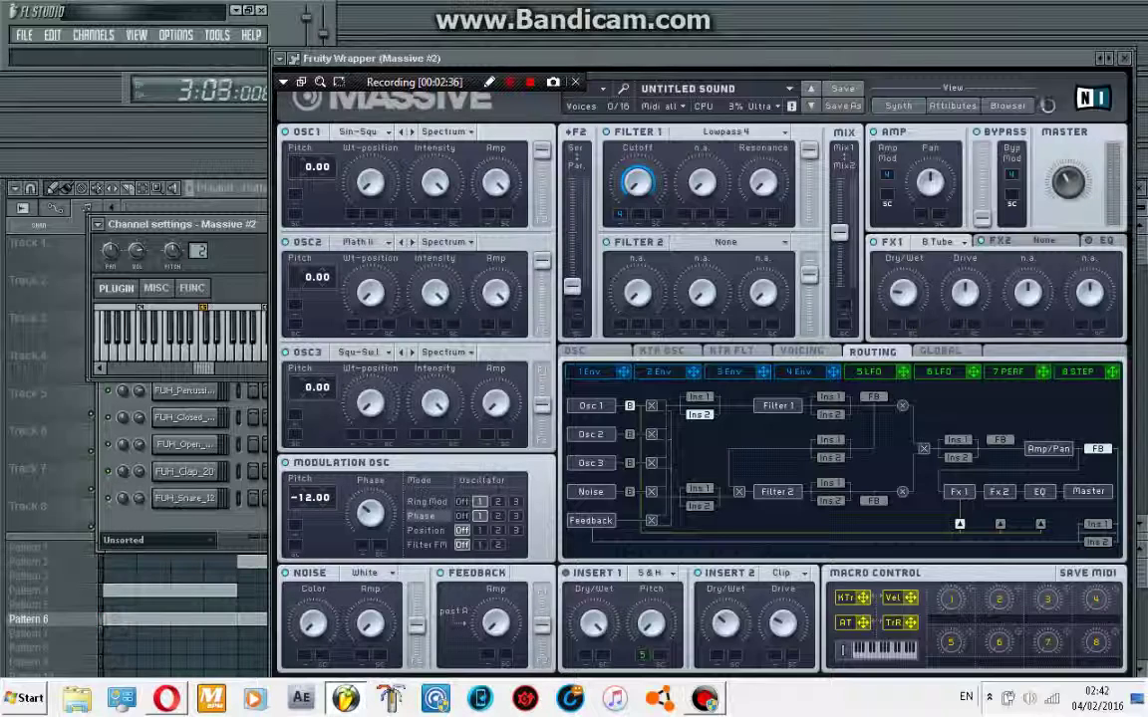
{"action": "left_click", "coordinate": [361, 242]}
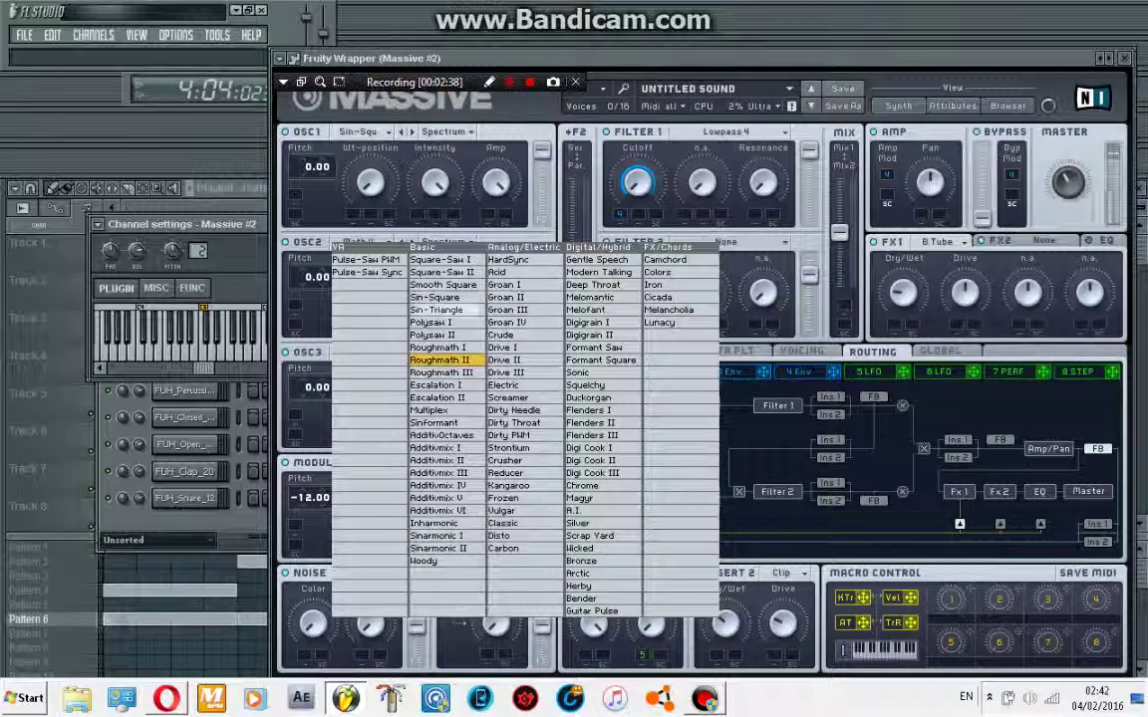
{"action": "left_click", "coordinate": [435, 310]}
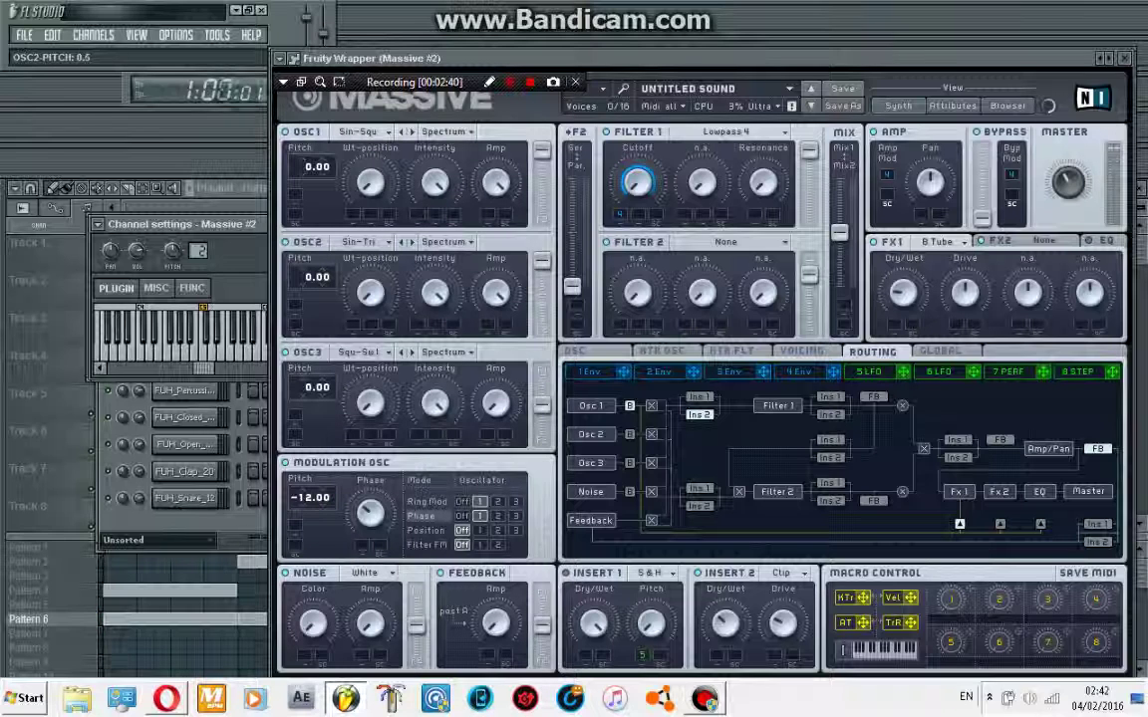
{"action": "left_click_drag", "start_coordinate": [317, 277], "coordinate": [317, 318]}
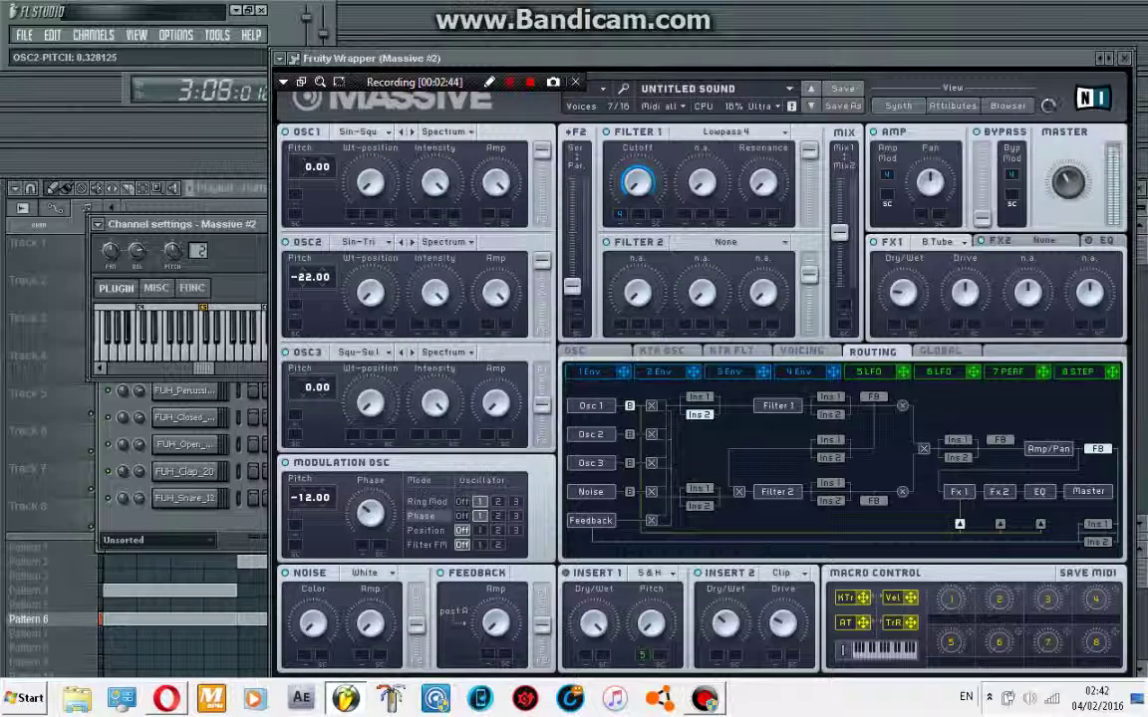
- Display LFO 5's settings and change Oscillator 1's wavetable mode to Bend -
{"action": "left_click", "coordinate": [869, 372]}
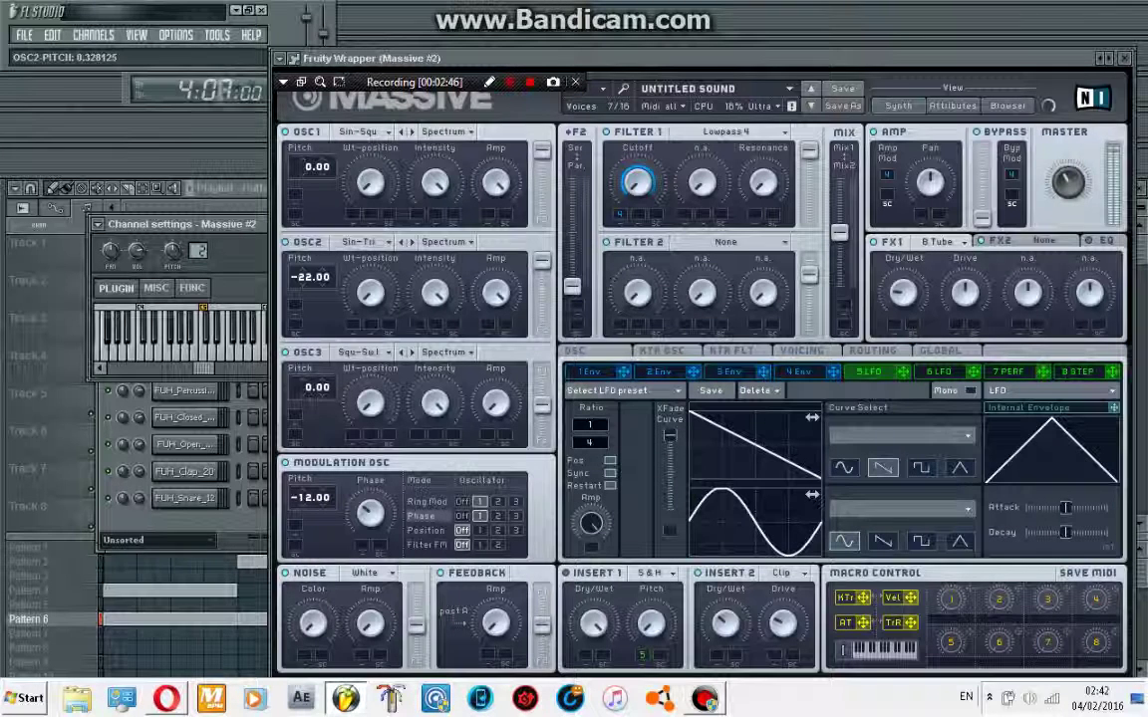
{"action": "right_click", "coordinate": [651, 603]}
{"action": "left_click", "coordinate": [659, 578]}
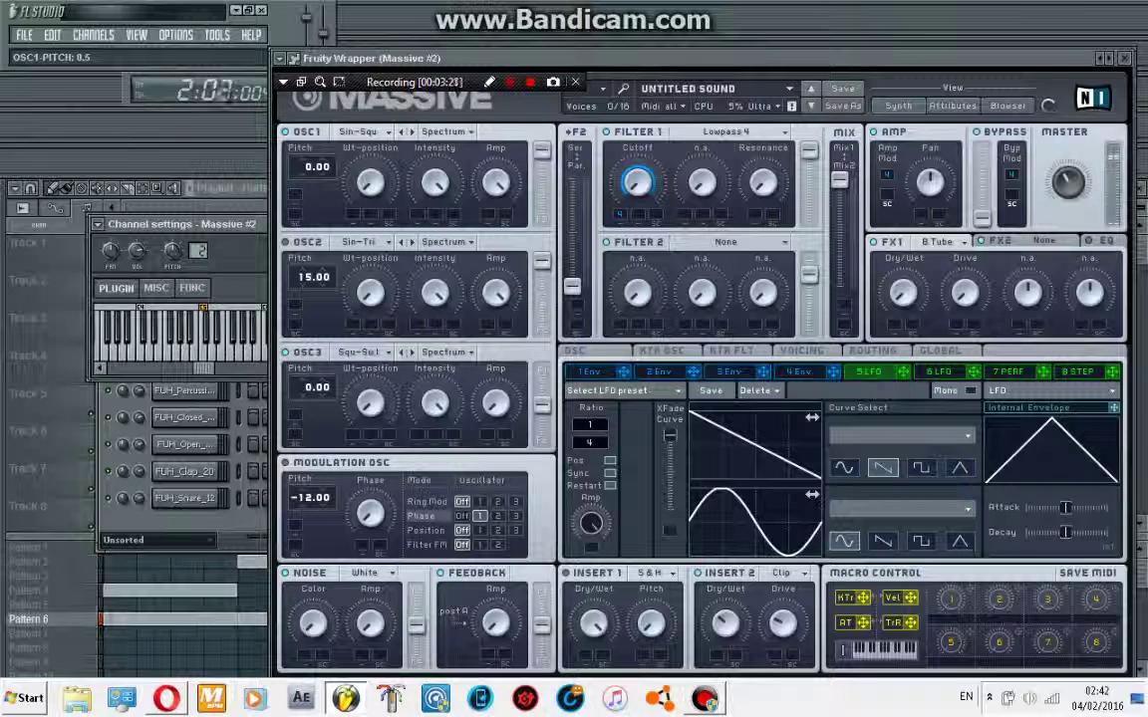
{"action": "left_click", "coordinate": [439, 165]}
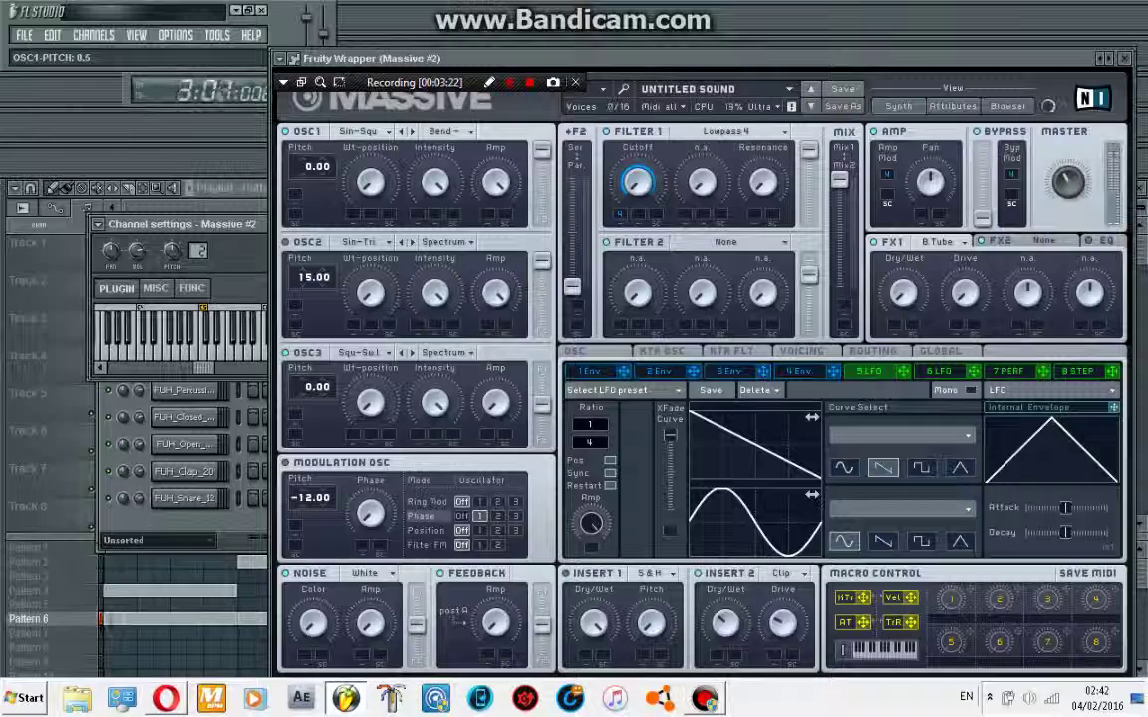
- Move the Massive #2 window aside and review its Pattern 6 notes in the step sequencer and piano roll
{"action": "left_click_drag", "start_coordinate": [698, 57], "coordinate": [391, 508]}
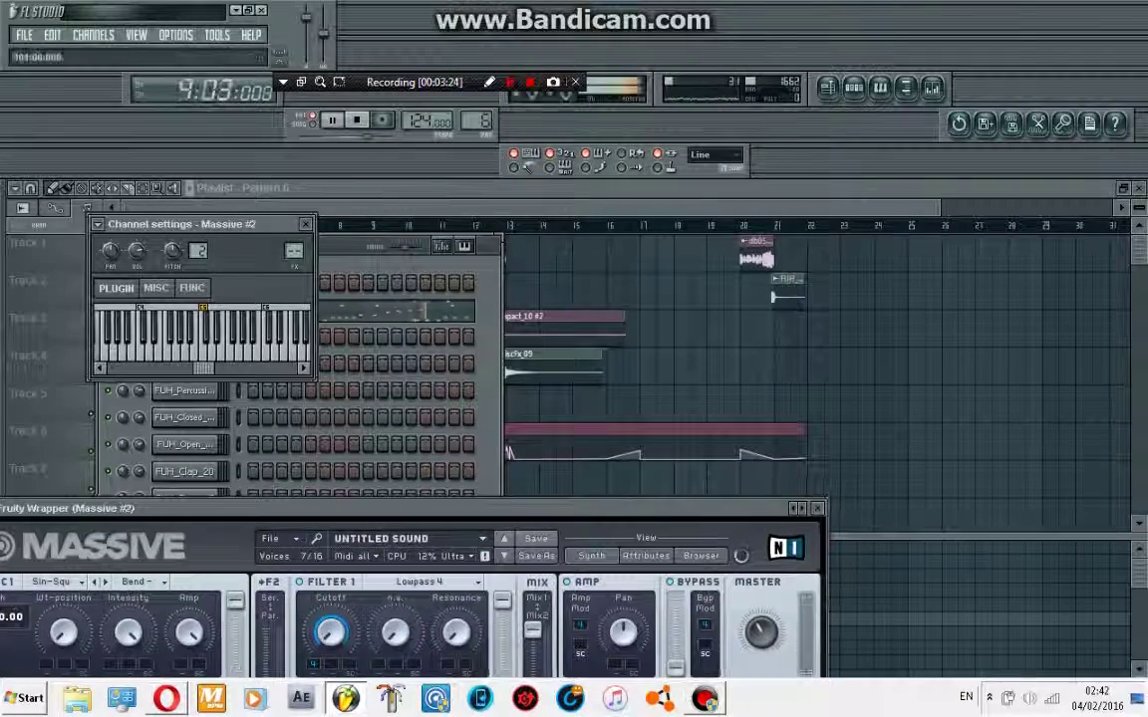
{"action": "key", "text": "F6"}
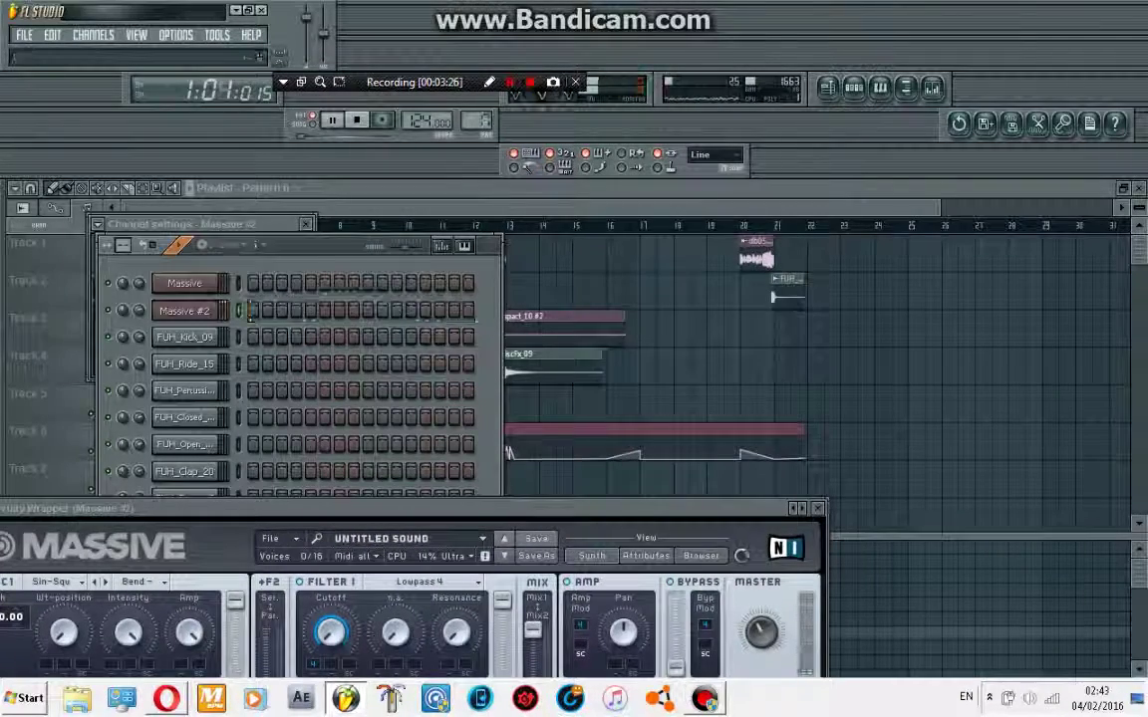
{"action": "key", "text": "F7"}
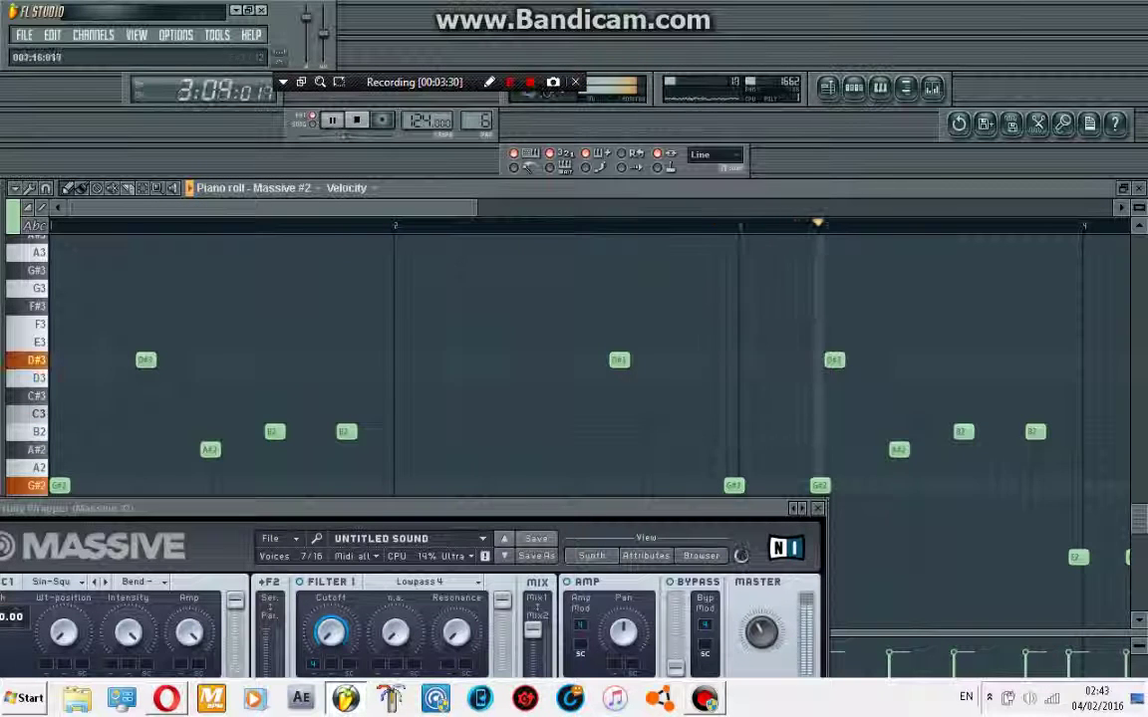
{"action": "key", "text": "F7"}
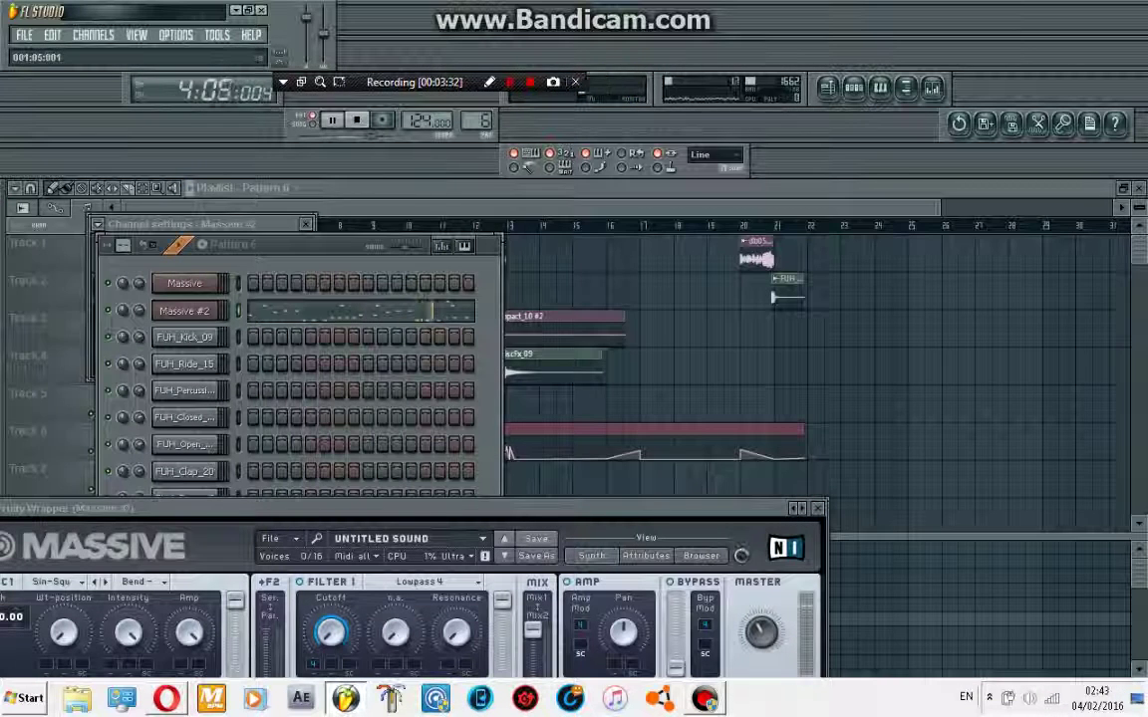
- Close the Massive #2 and step sequencer windows, and select Pattern 3 in the playlist
{"action": "left_click_drag", "start_coordinate": [521, 569], "coordinate": [569, 392]}
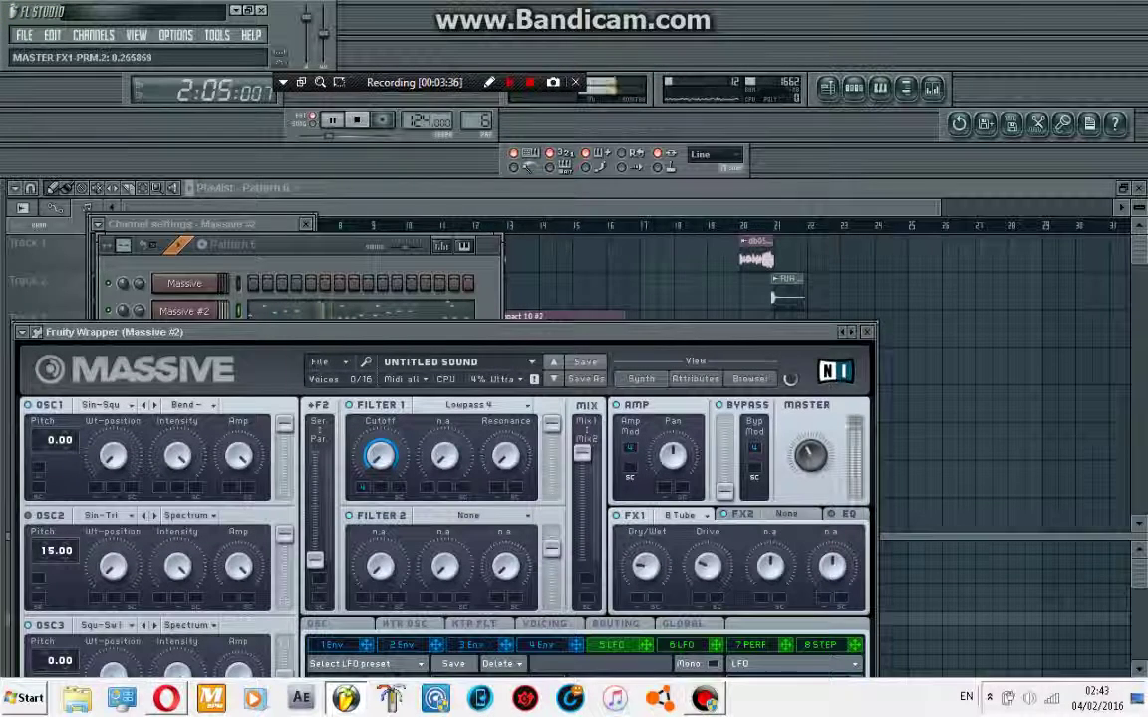
{"action": "left_click", "coordinate": [867, 332]}
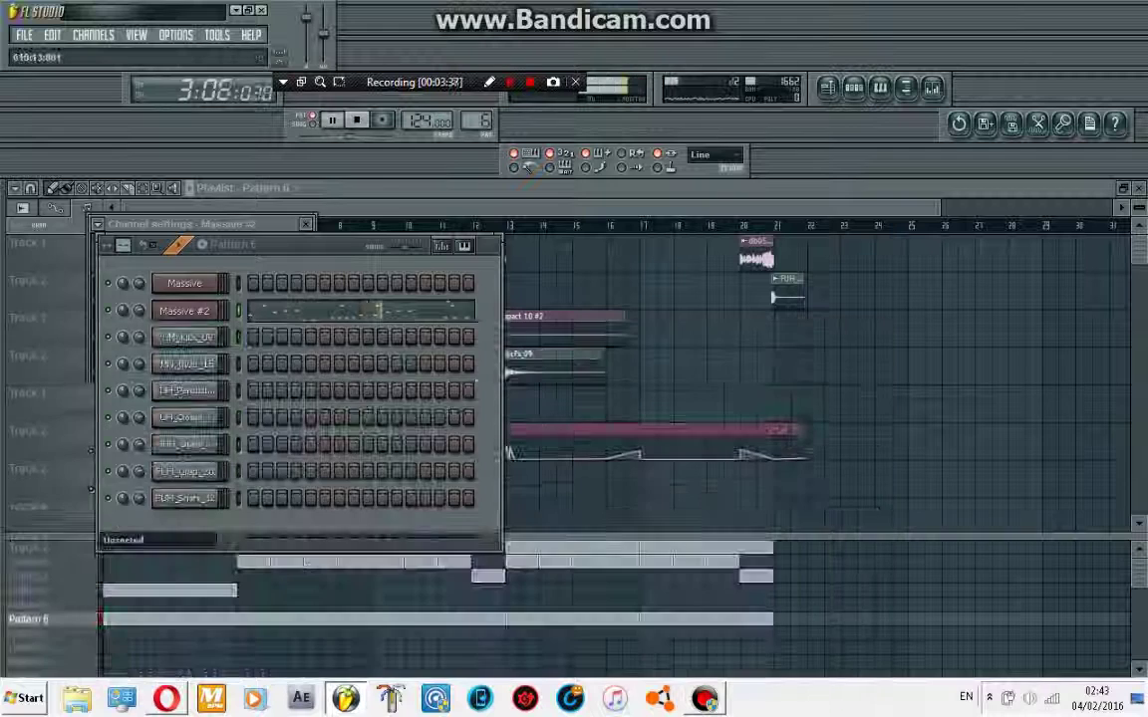
{"action": "left_click", "coordinate": [495, 215]}
{"action": "left_click", "coordinate": [28, 576]}
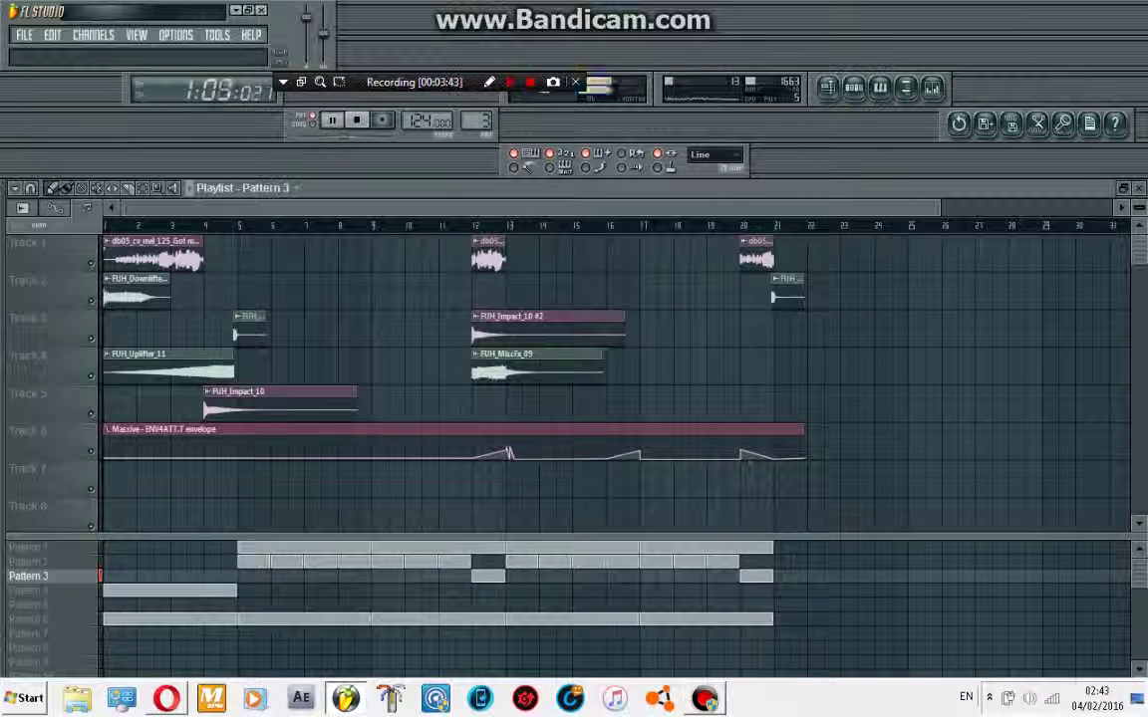
- Play the arrangement in song mode and raise the bar 12 point of the Massive ENV4ATT.T automation envelope
{"action": "left_click", "coordinate": [302, 127]}
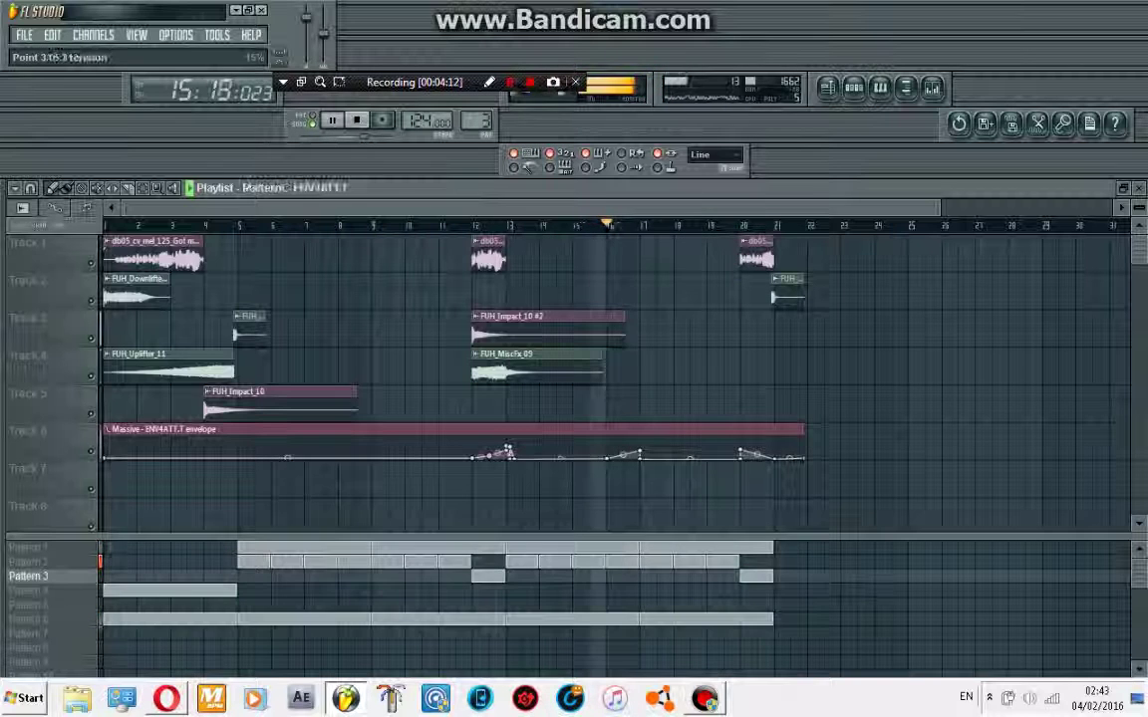
{"action": "left_click_drag", "start_coordinate": [473, 459], "coordinate": [472, 440]}
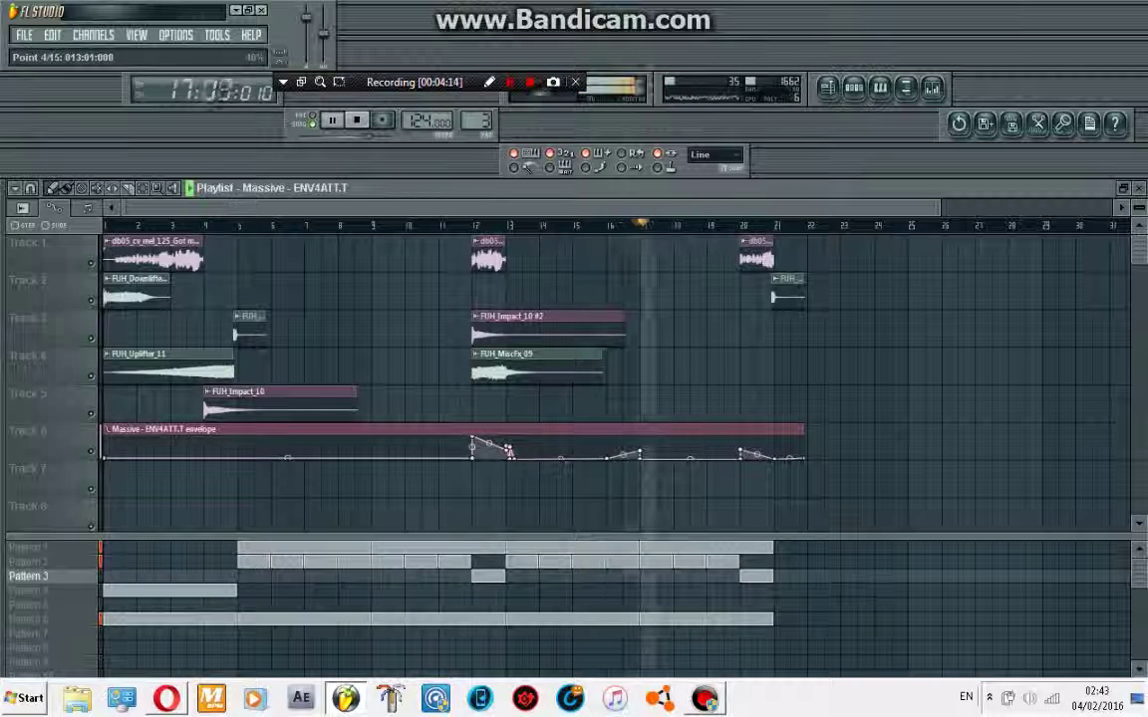